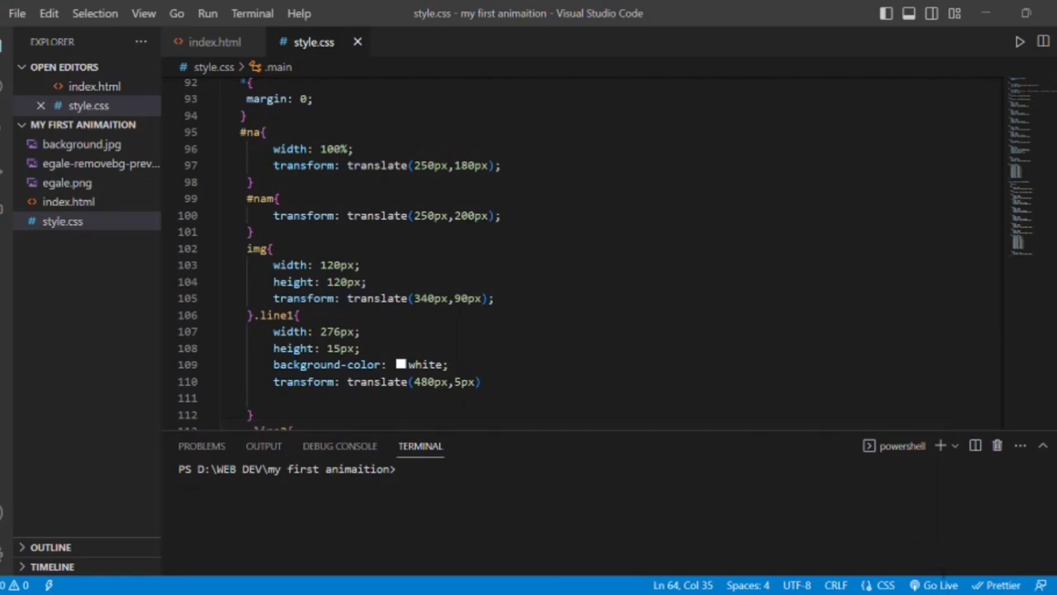
# Run the project on the live server to preview the game loading page in the browser
pyautogui.click(939, 585)
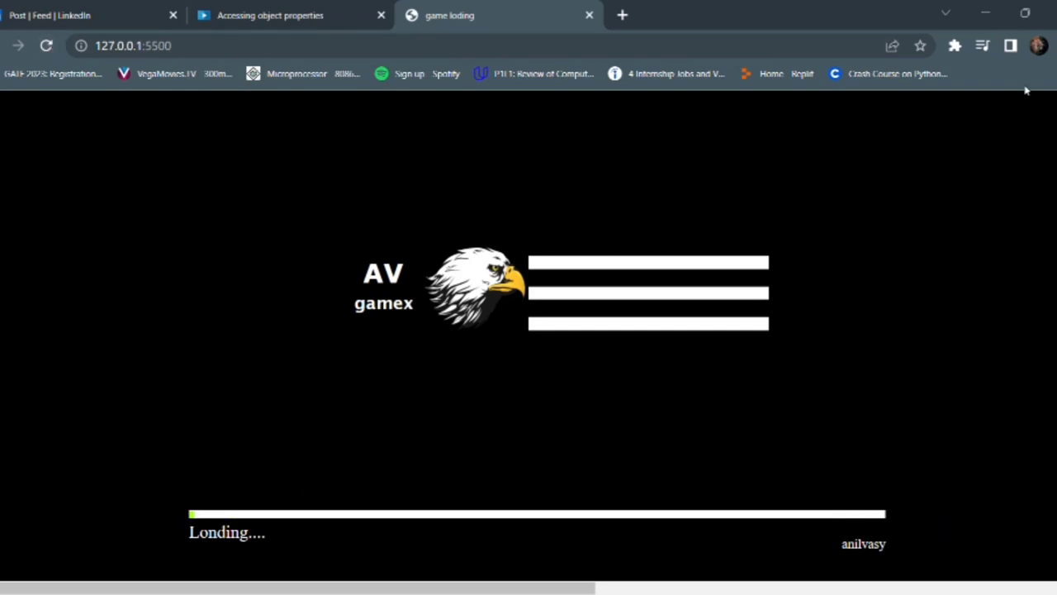
# Open a new browser window, search Google for github, and open the GitHub site to start a new repository
pyautogui.hotkey('ctrl', 'n')
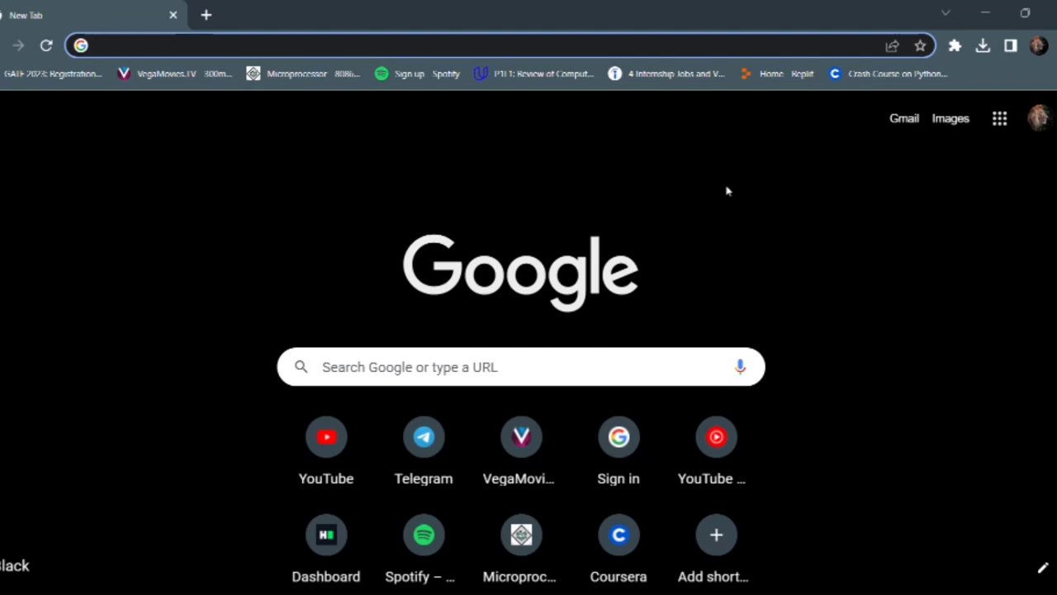
pyautogui.click(551, 365)
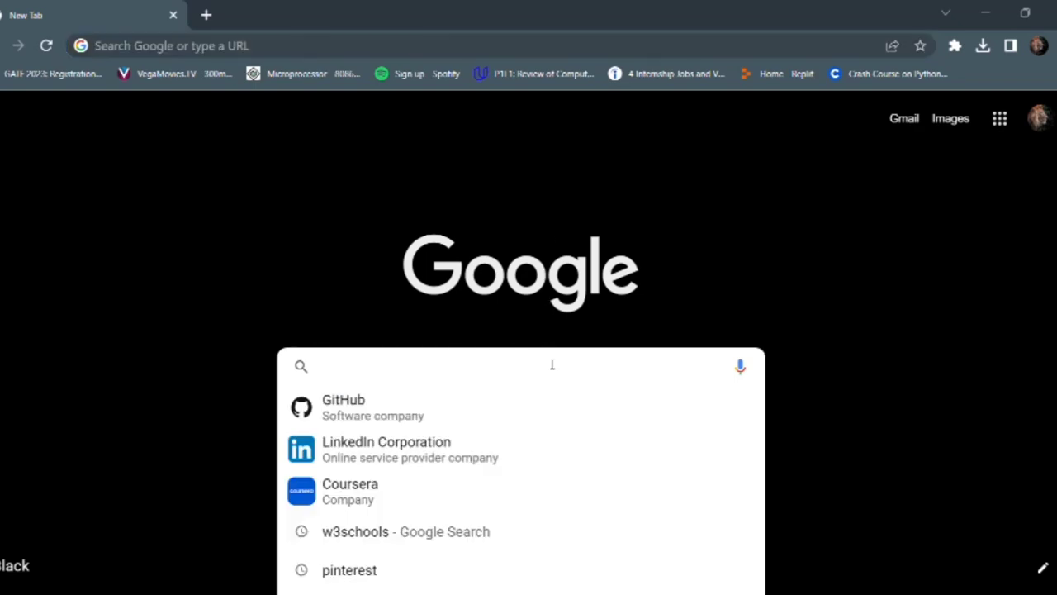
pyautogui.write('github')
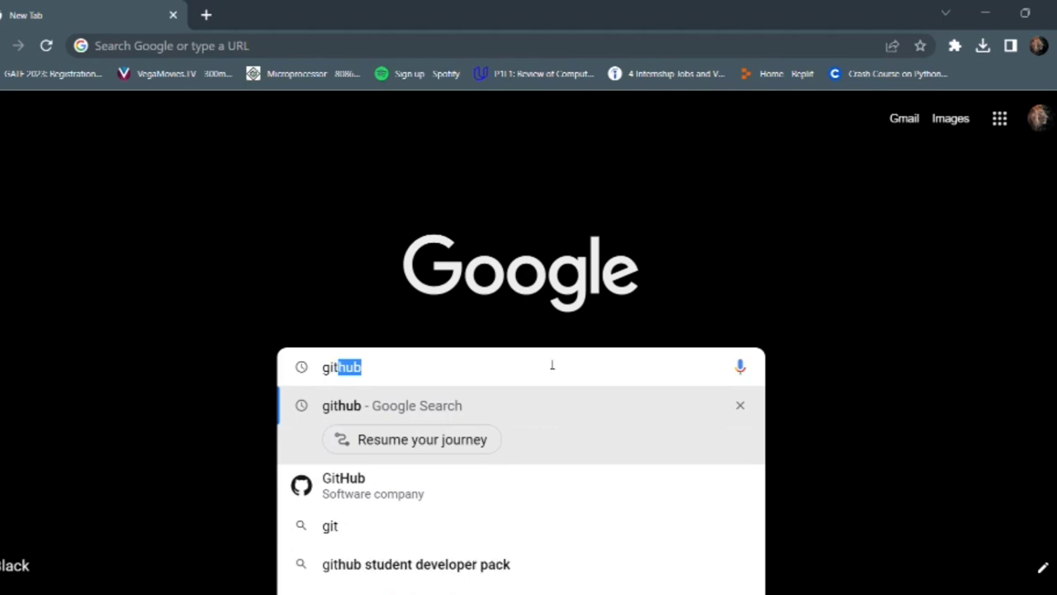
pyautogui.click(465, 490)
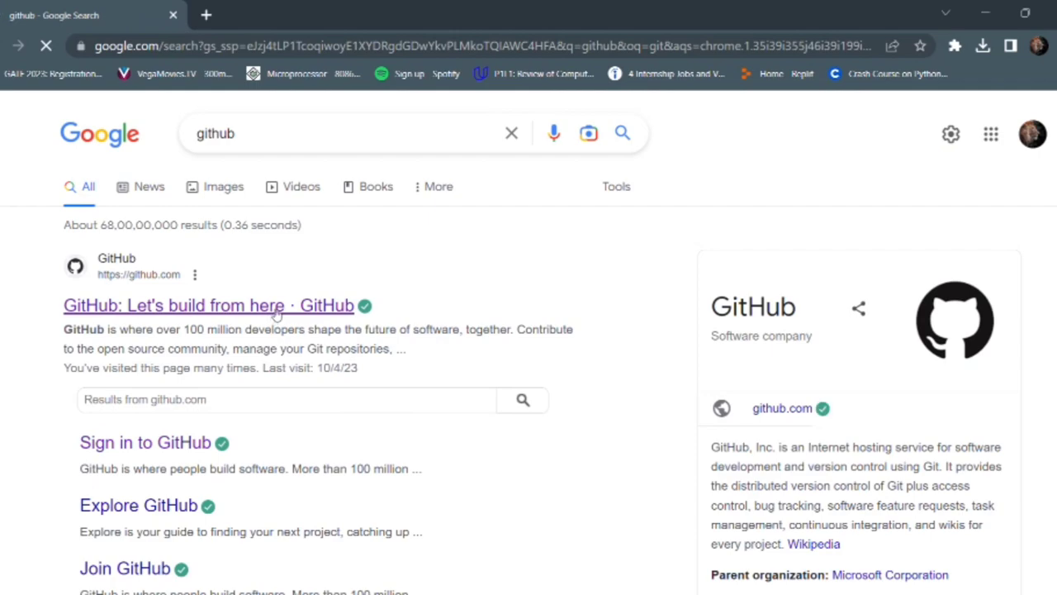
pyautogui.click(277, 310)
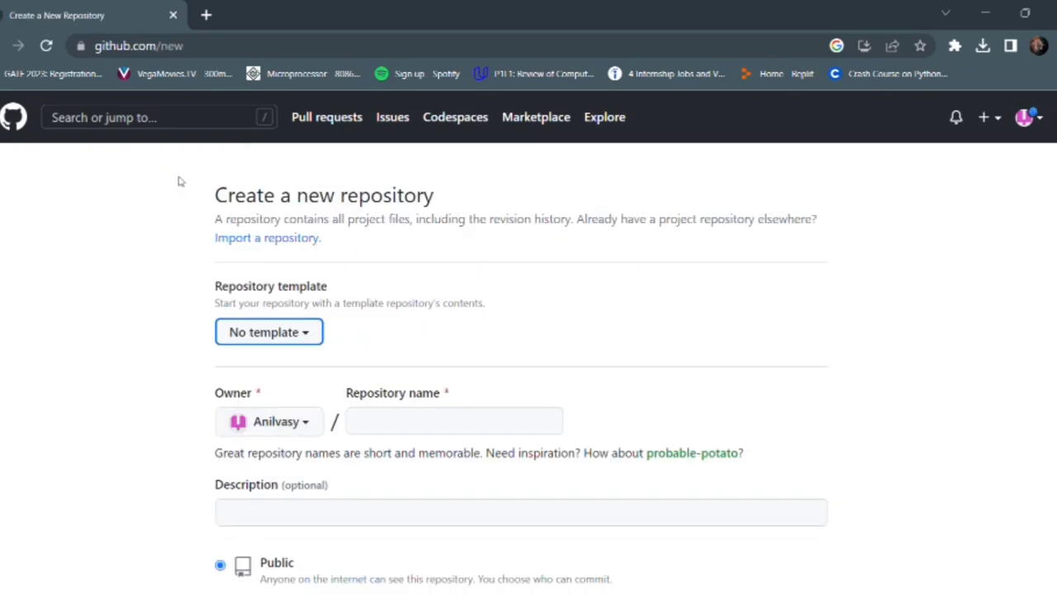
# Create a public repository named anime, initialized with a README file
pyautogui.scroll(-2, 425, 431)
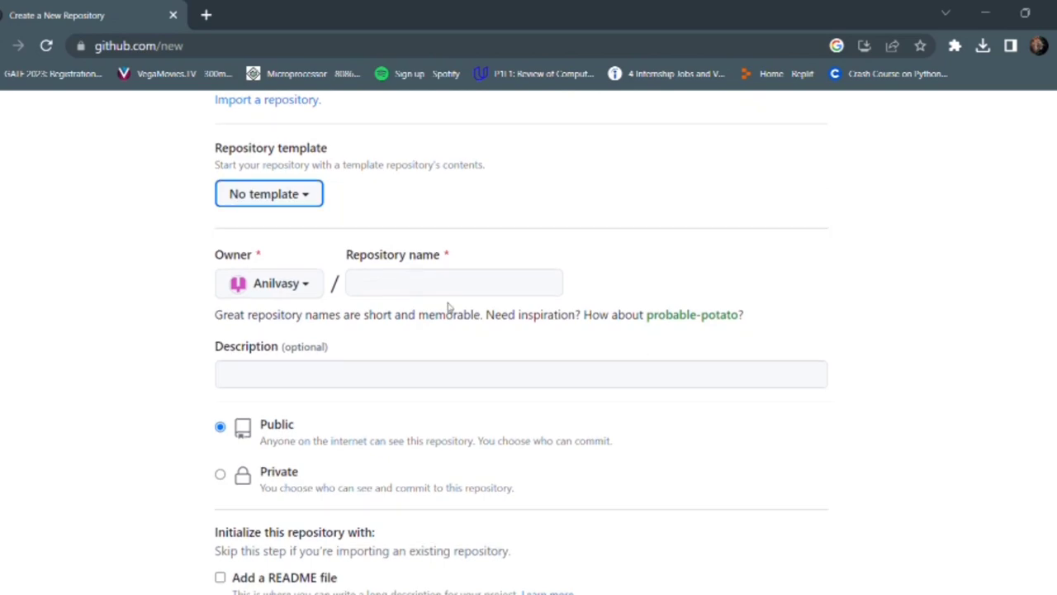
pyautogui.click(420, 276)
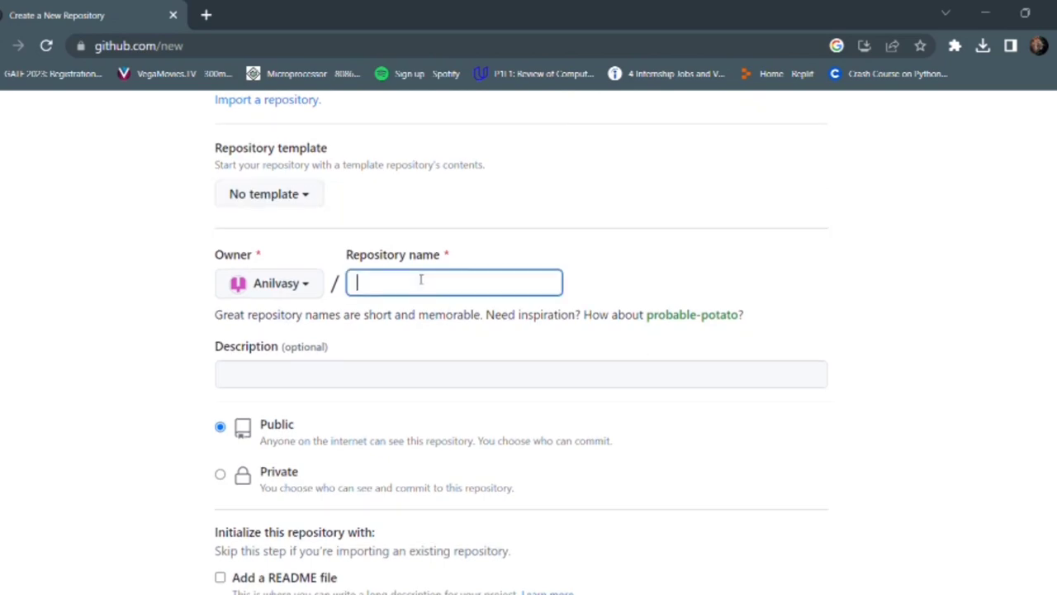
pyautogui.write('anime')
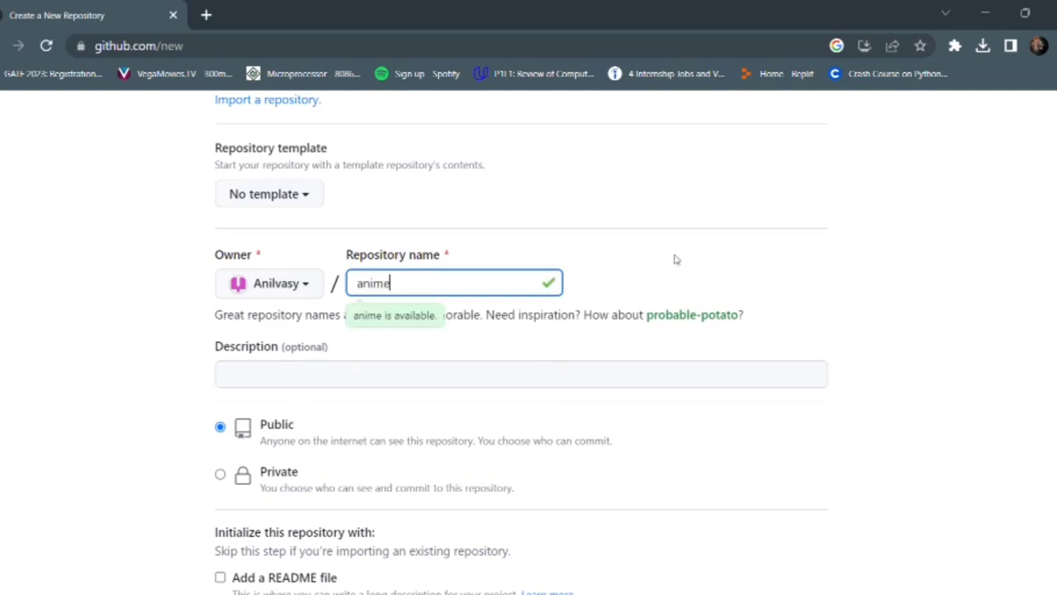
pyautogui.scroll(-3, 413, 457)
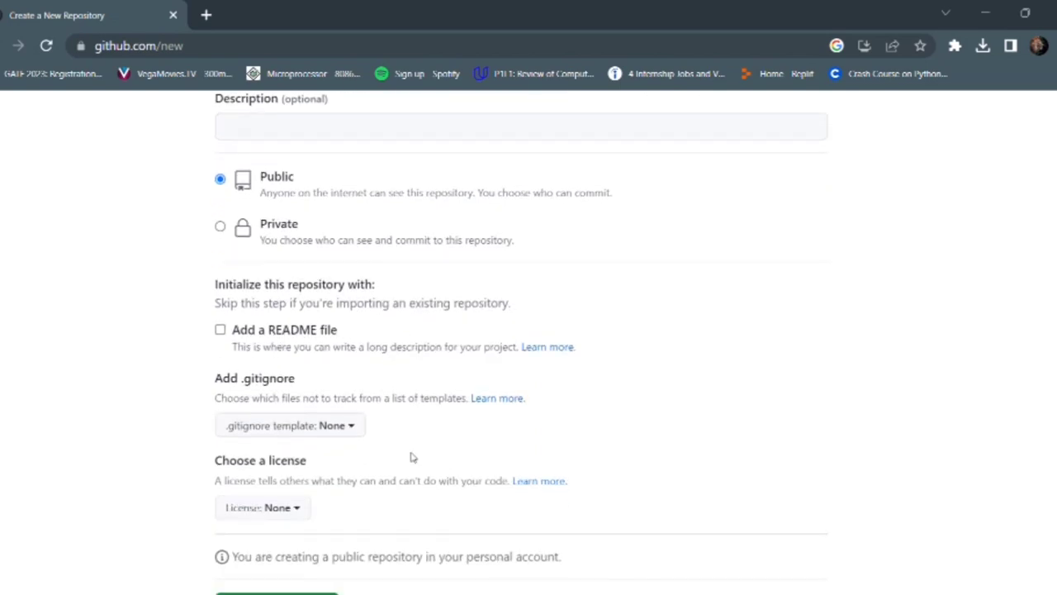
pyautogui.click(219, 331)
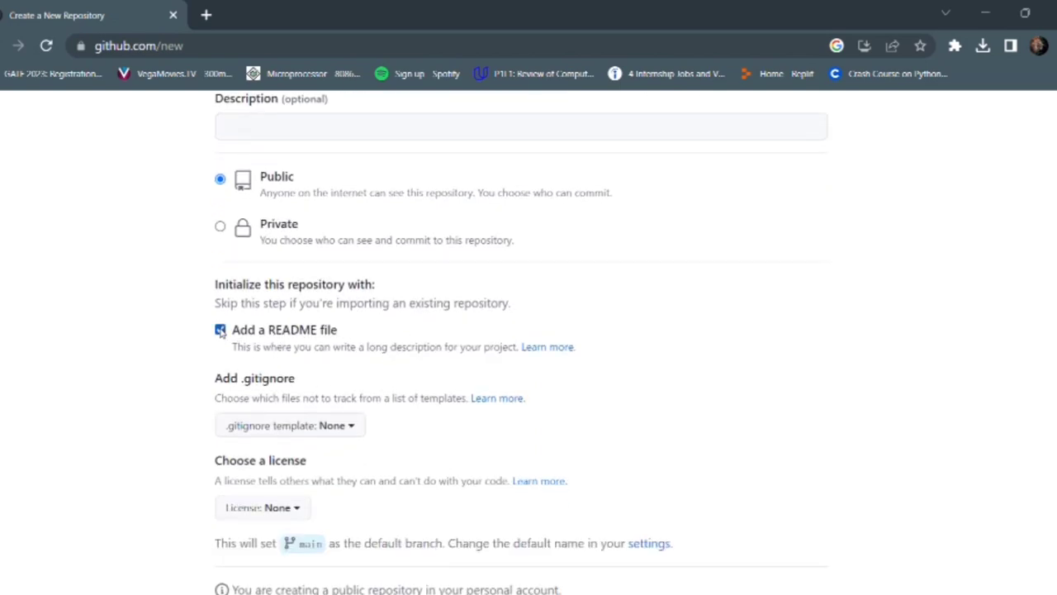
pyautogui.scroll(-3, 496, 372)
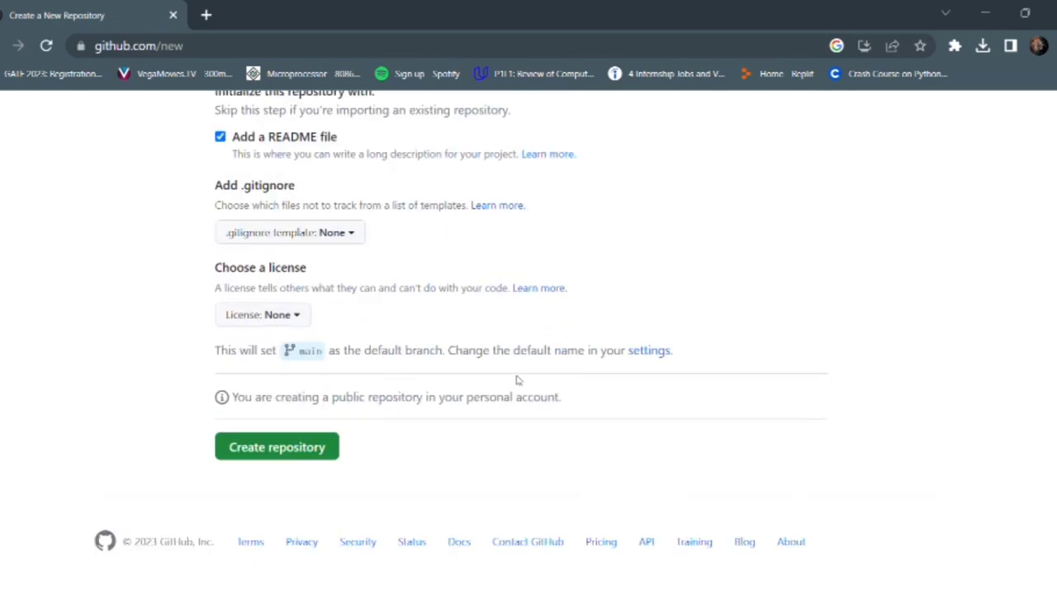
pyautogui.click(311, 450)
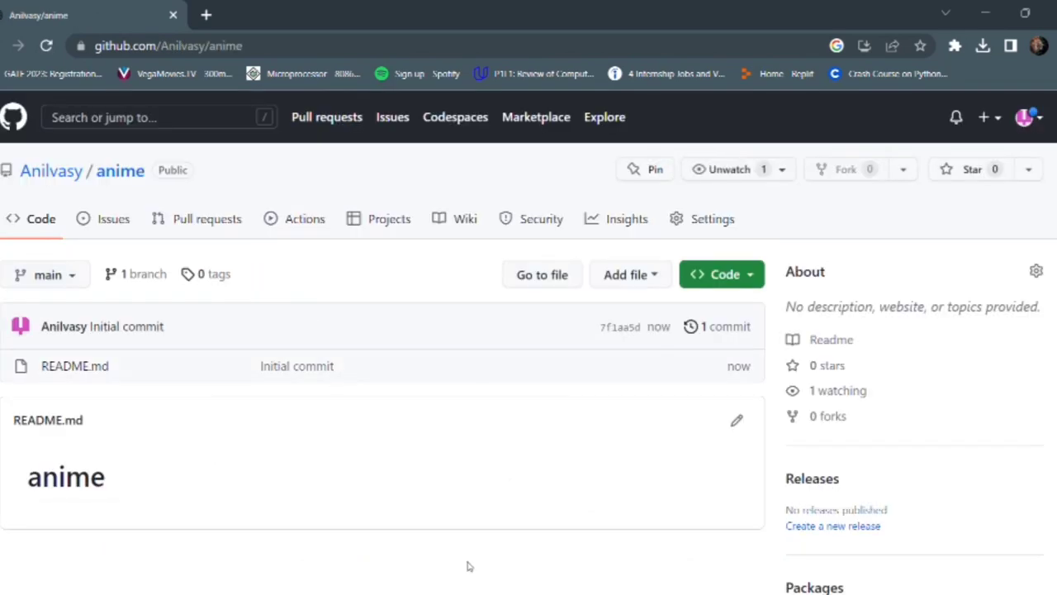
# Upload index.html, style.css and egale-removebg-preview.png to the anime repository
pyautogui.click(645, 281)
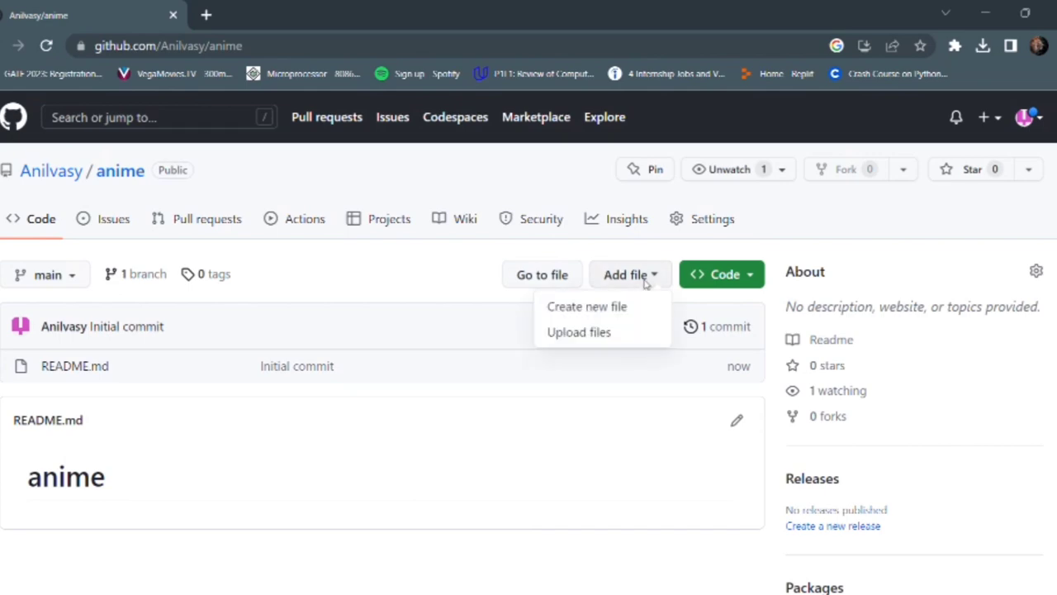
pyautogui.click(615, 333)
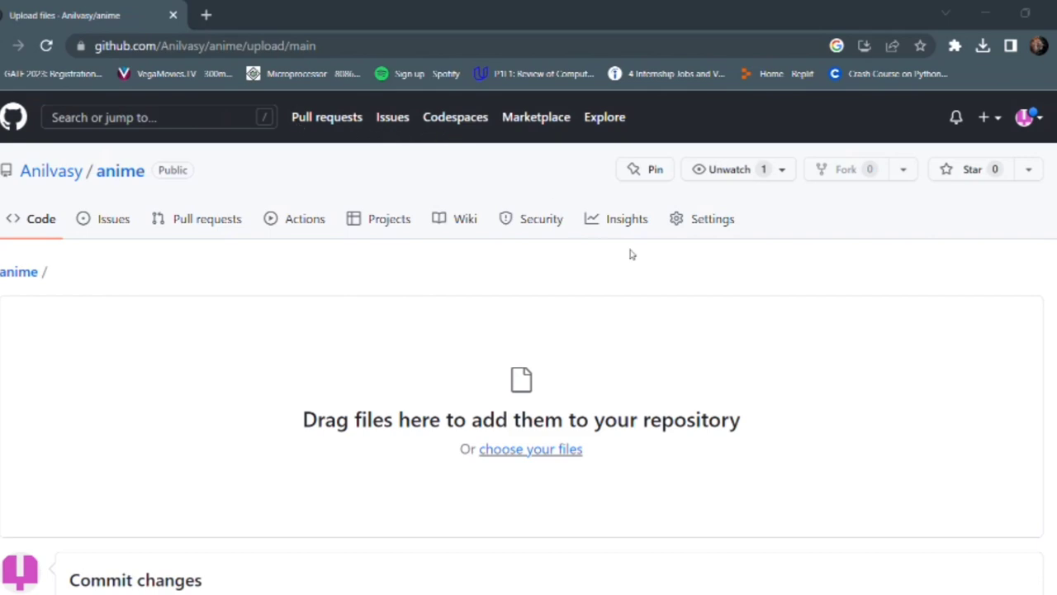
pyautogui.moveTo(632, 254); pyautogui.dragTo(825, 420)
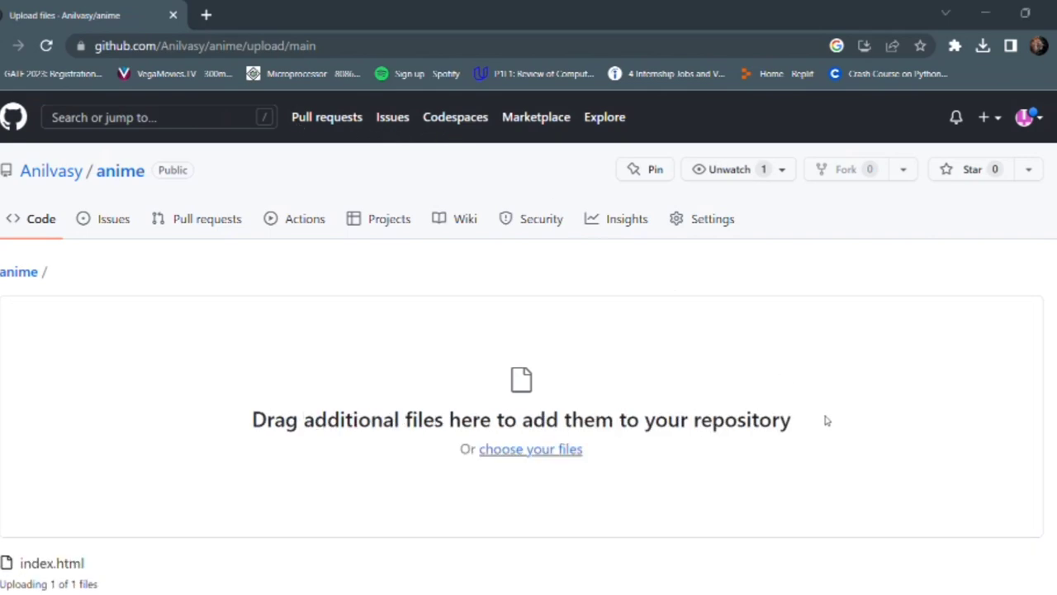
pyautogui.moveTo(122, 244); pyautogui.dragTo(600, 442)
pyautogui.moveTo(291, 155); pyautogui.dragTo(747, 423)
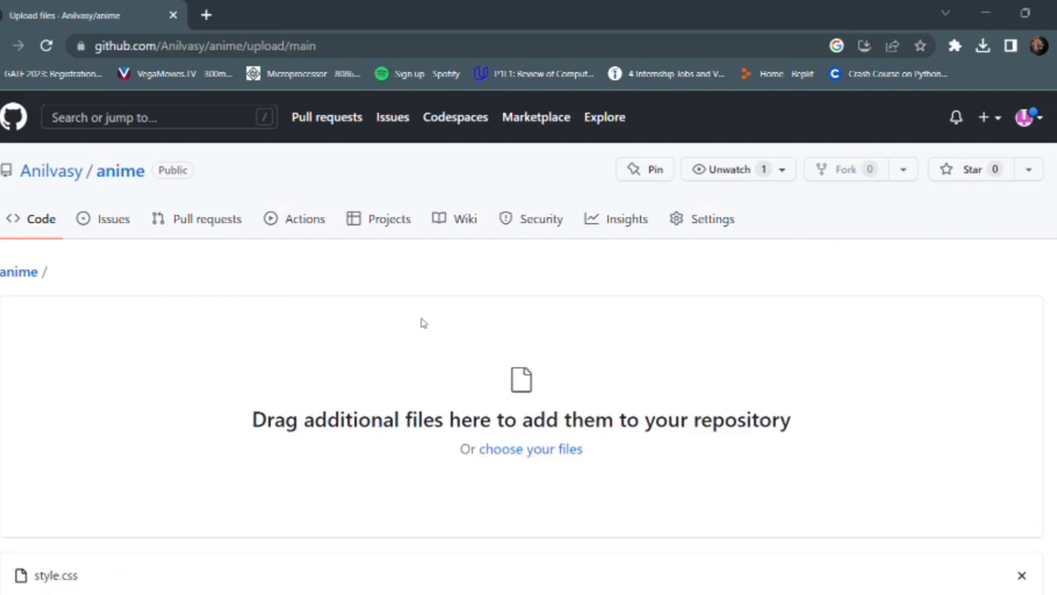
# Commit the three uploaded files directly to the main branch
pyautogui.scroll(-6, 434, 361)
pyautogui.scroll(2, 434, 361)
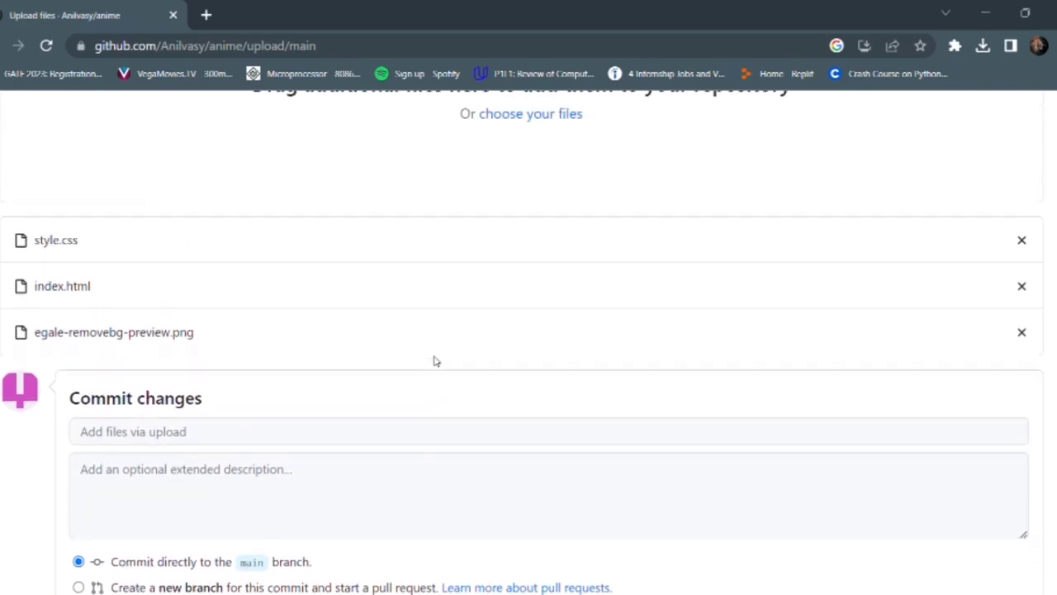
pyautogui.scroll(-3, 434, 360)
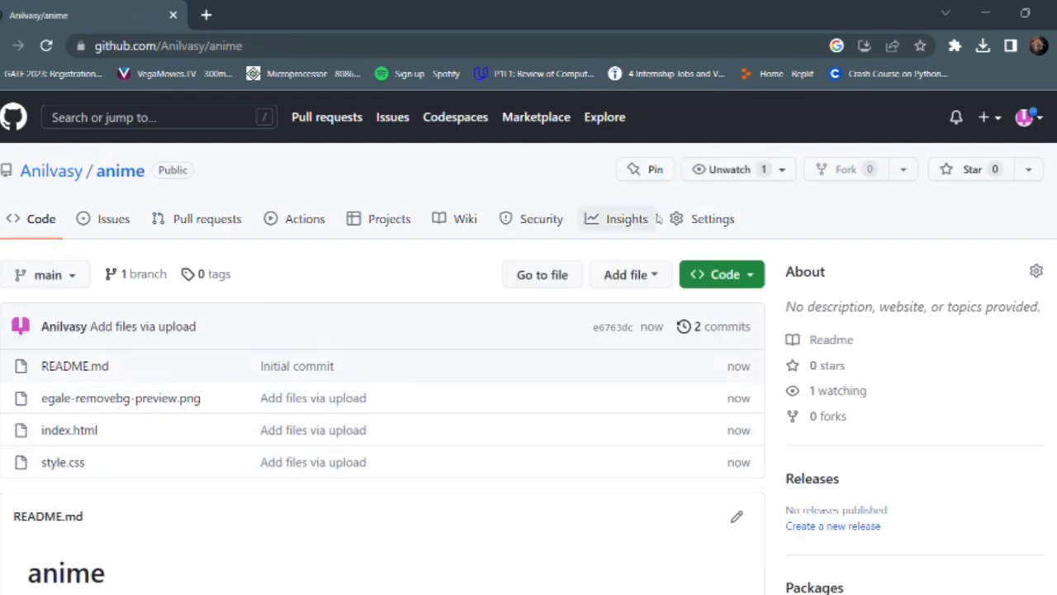
# Open the GitHub Pages settings of the anime repository
pyautogui.click(706, 220)
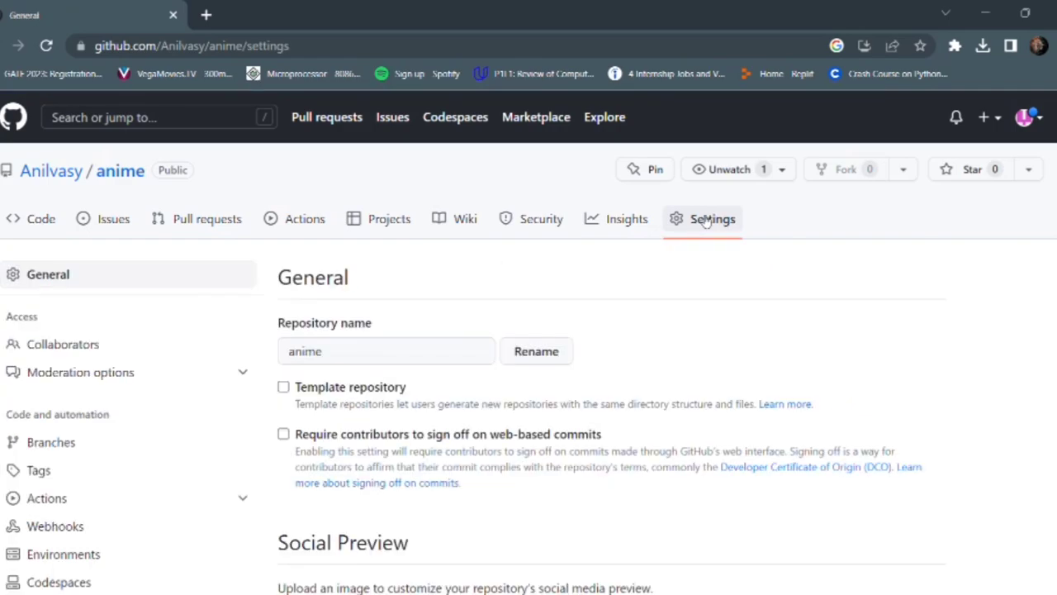
pyautogui.scroll(-3, 491, 514)
pyautogui.scroll(-2, 493, 514)
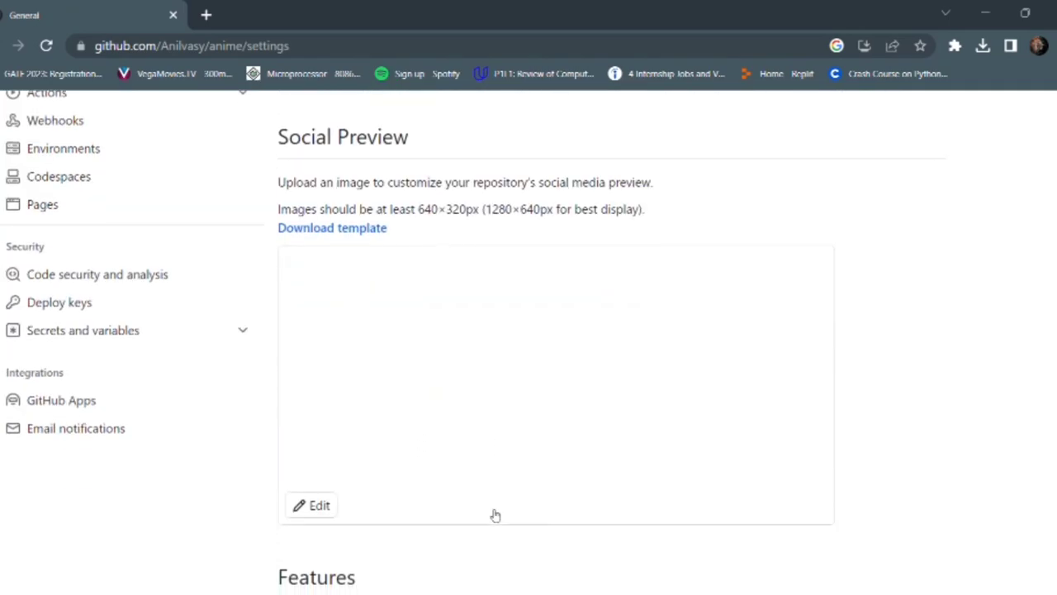
pyautogui.scroll(5, 493, 514)
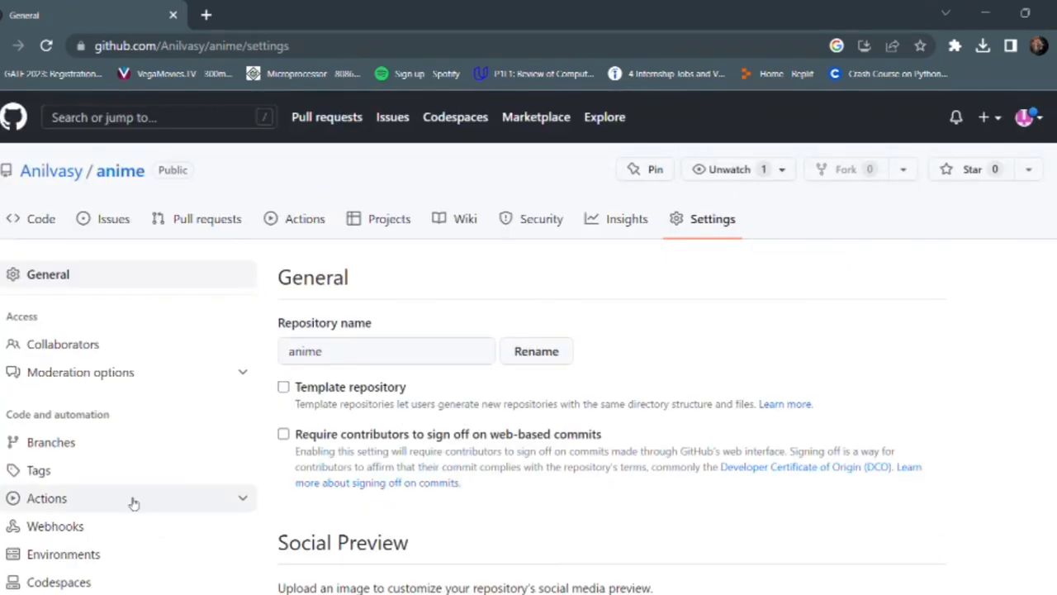
pyautogui.scroll(-2, 156, 561)
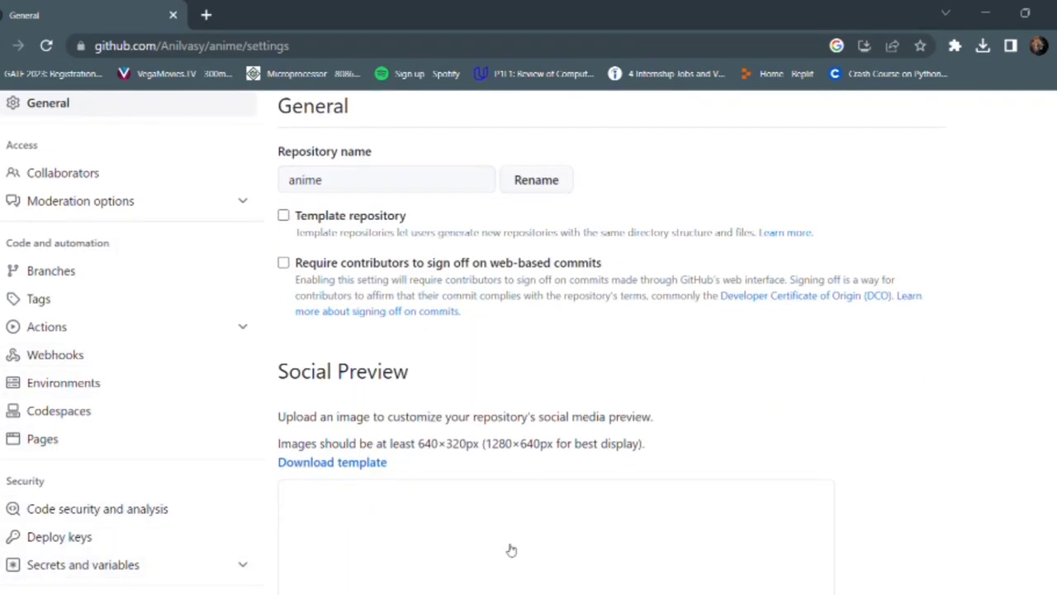
pyautogui.scroll(-10, 523, 538)
pyautogui.scroll(10, 524, 538)
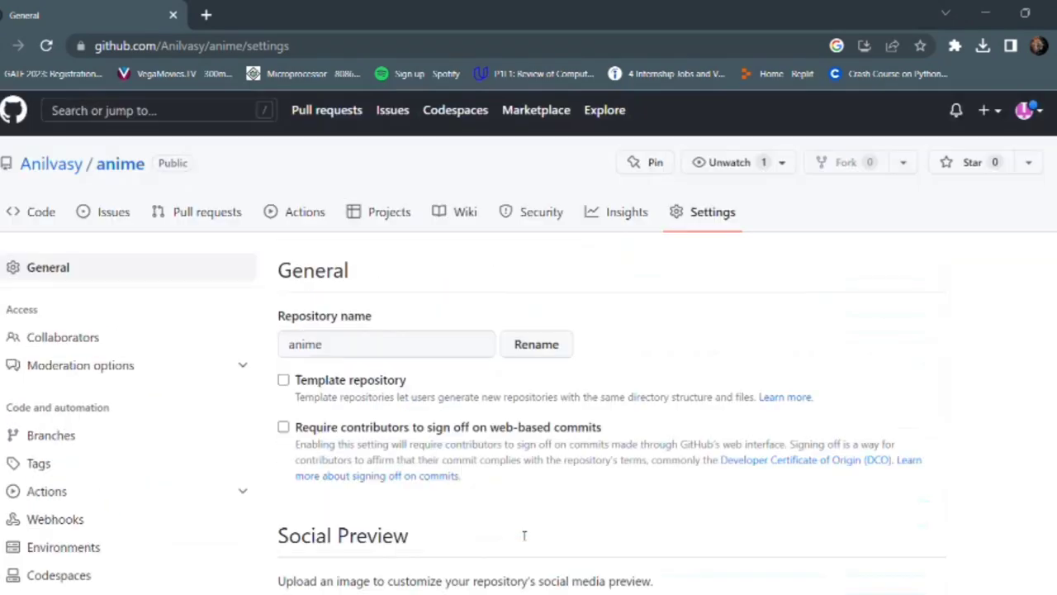
pyautogui.scroll(-2, 185, 536)
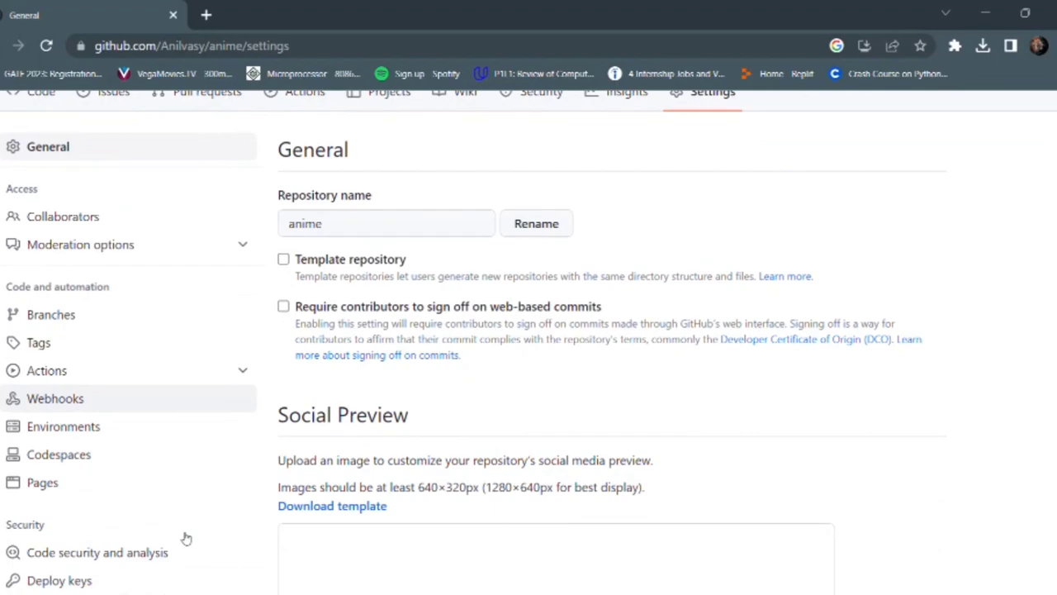
pyautogui.click(124, 486)
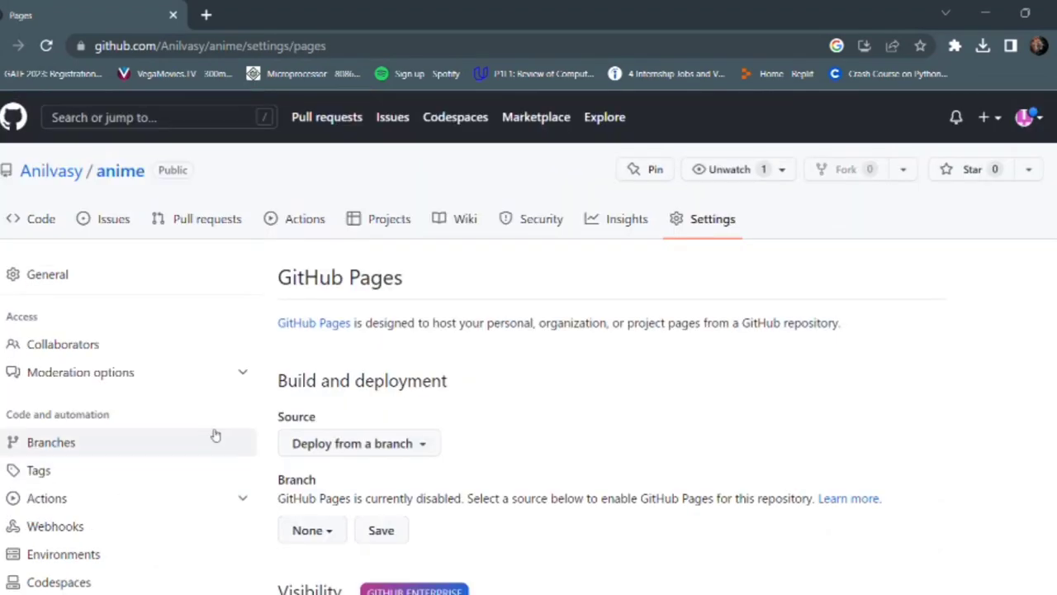
# Set the GitHub Pages source branch to main with the / (root) folder and save it
pyautogui.scroll(-4, 491, 498)
pyautogui.scroll(3, 488, 498)
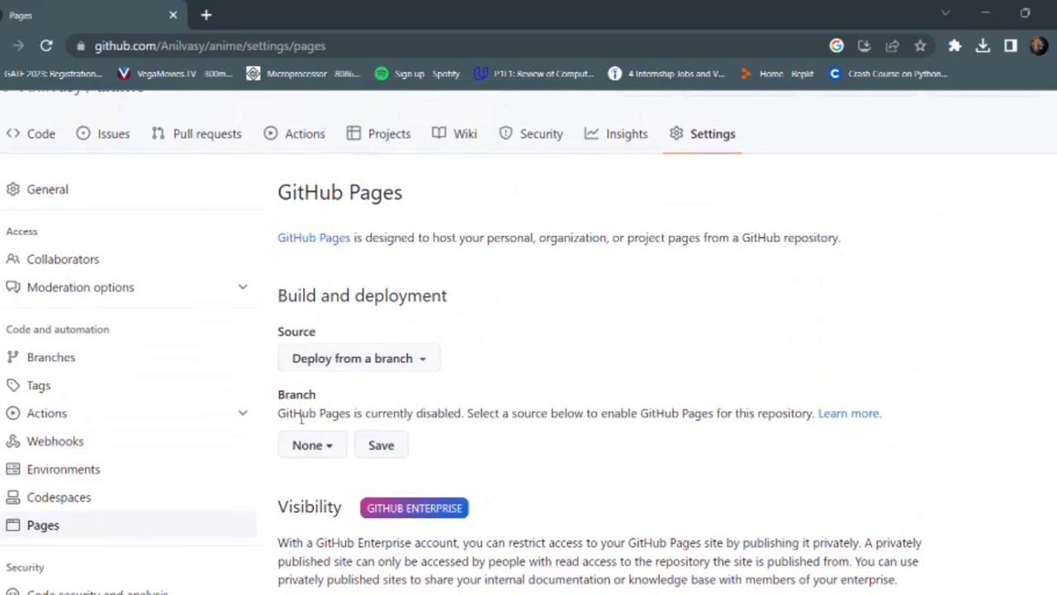
pyautogui.click(328, 447)
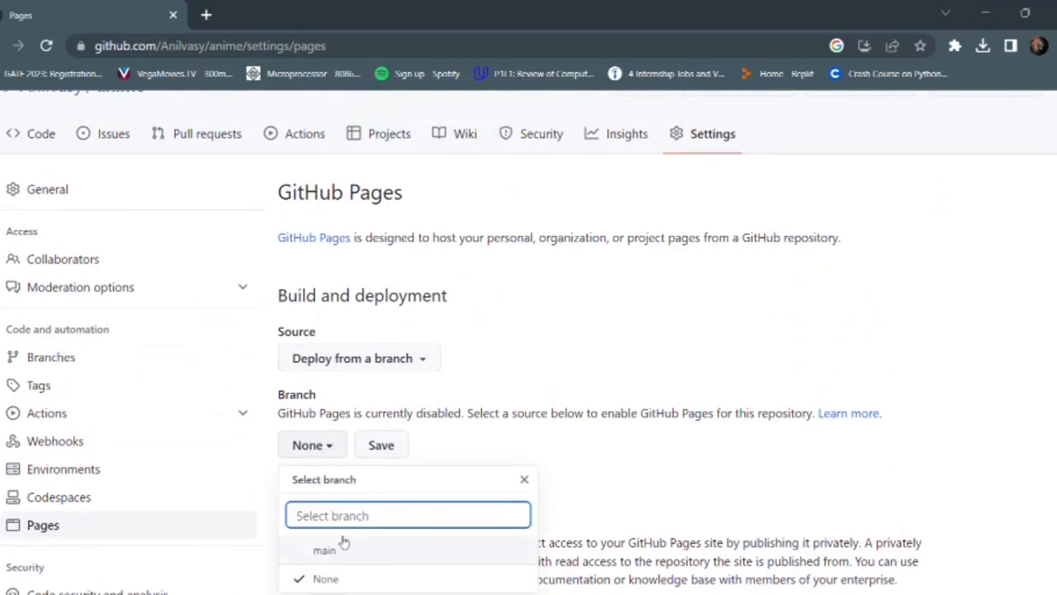
pyautogui.click(366, 551)
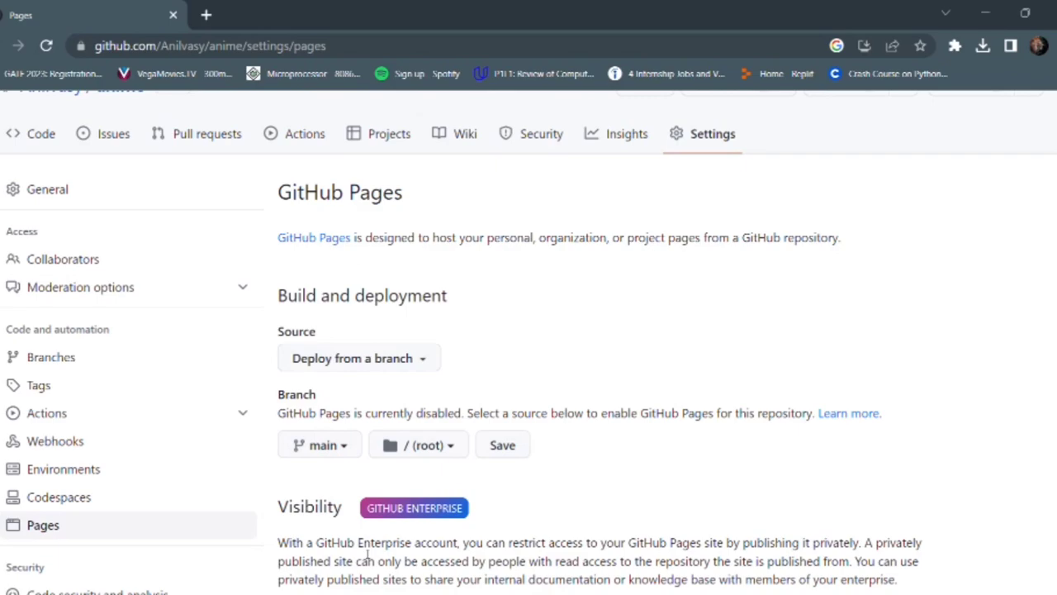
pyautogui.click(498, 450)
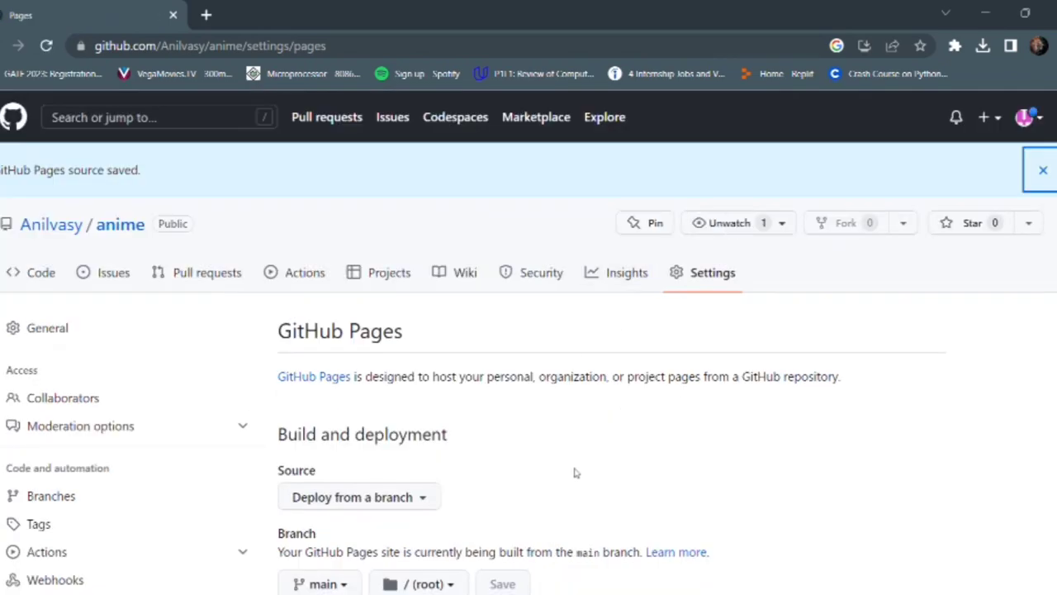
# Check the Pages settings for the published site and return to the repository's code page
pyautogui.scroll(-4, 575, 472)
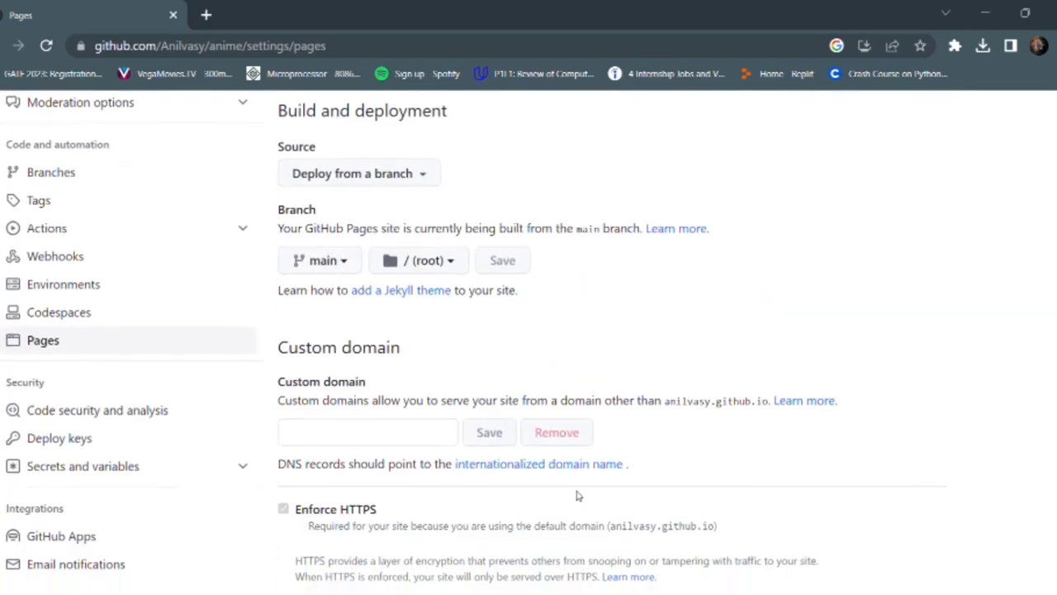
pyautogui.scroll(3, 488, 462)
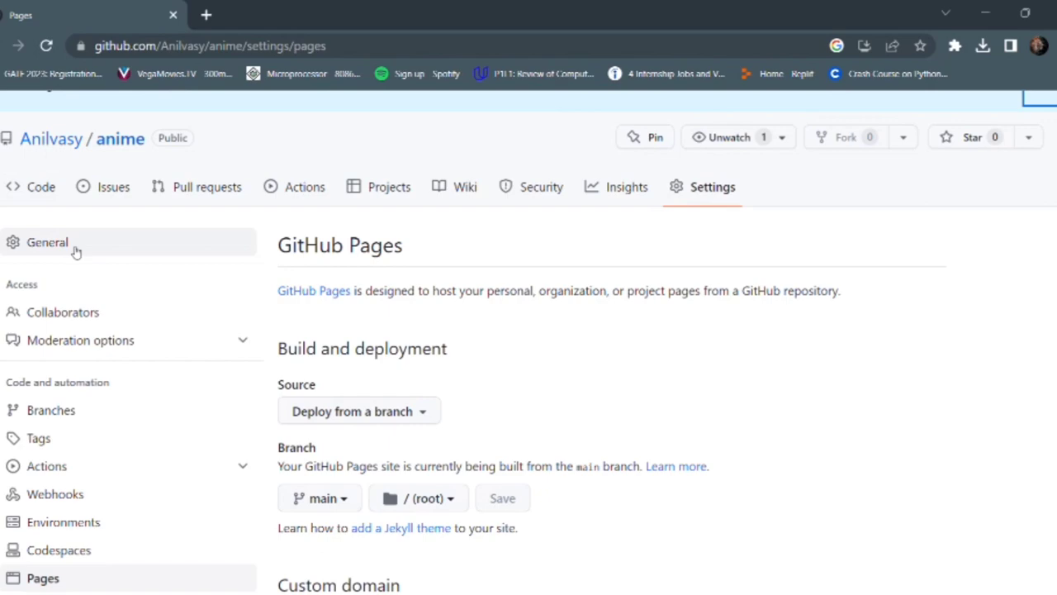
pyautogui.moveTo(58, 142)
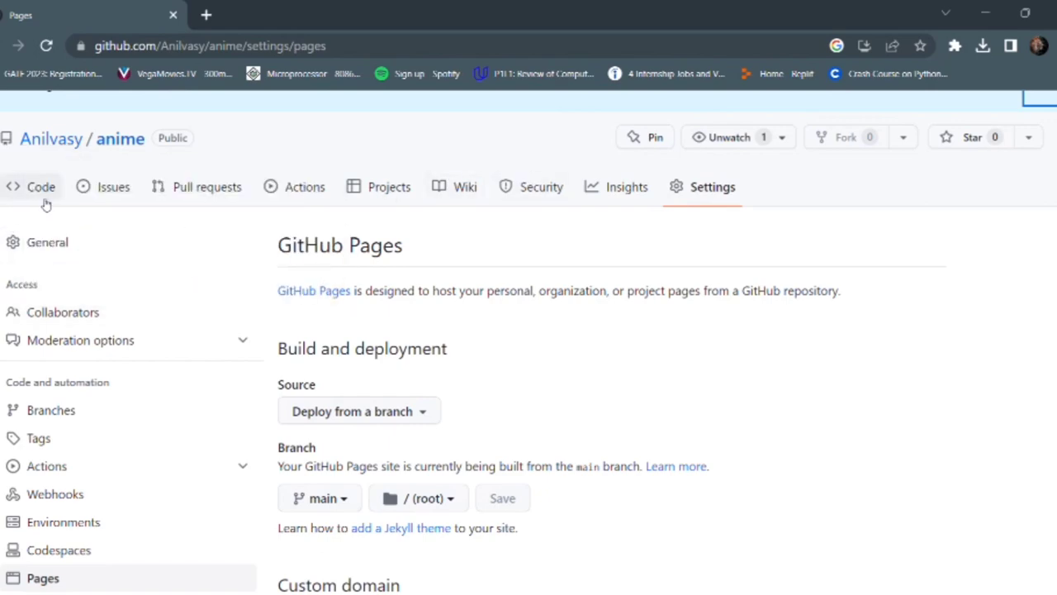
pyautogui.click(41, 188)
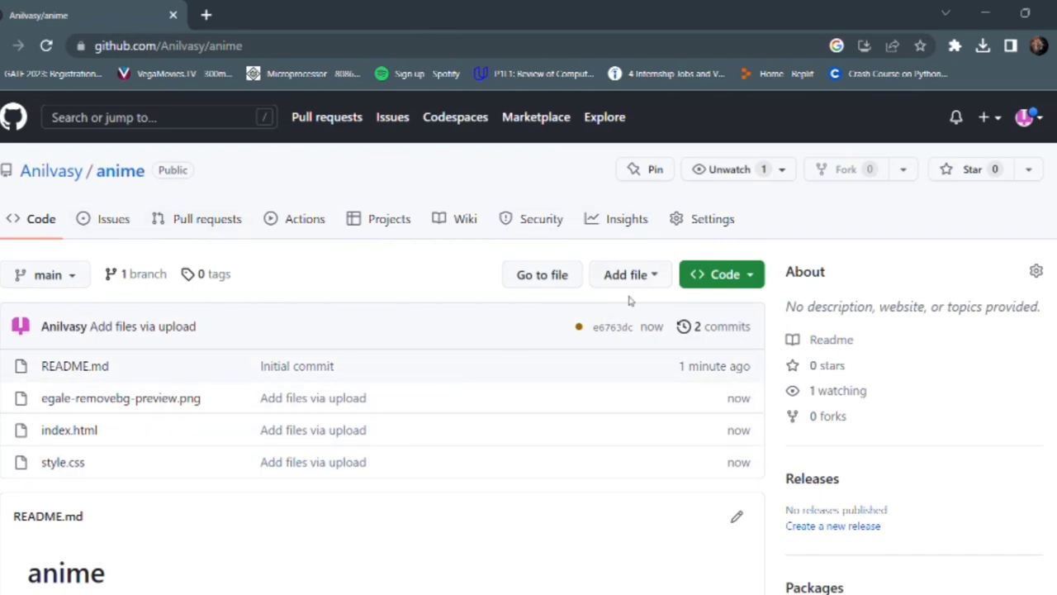
# Check the GitHub Pages settings of the anime repository for a live site link and return to its code page
pyautogui.click(696, 218)
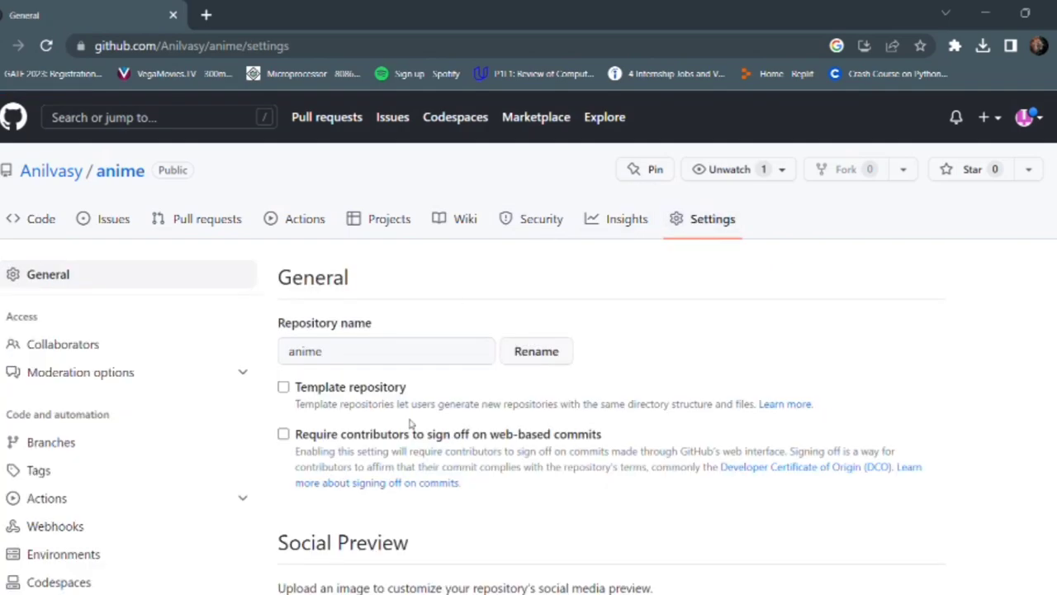
pyautogui.scroll(-1, 139, 553)
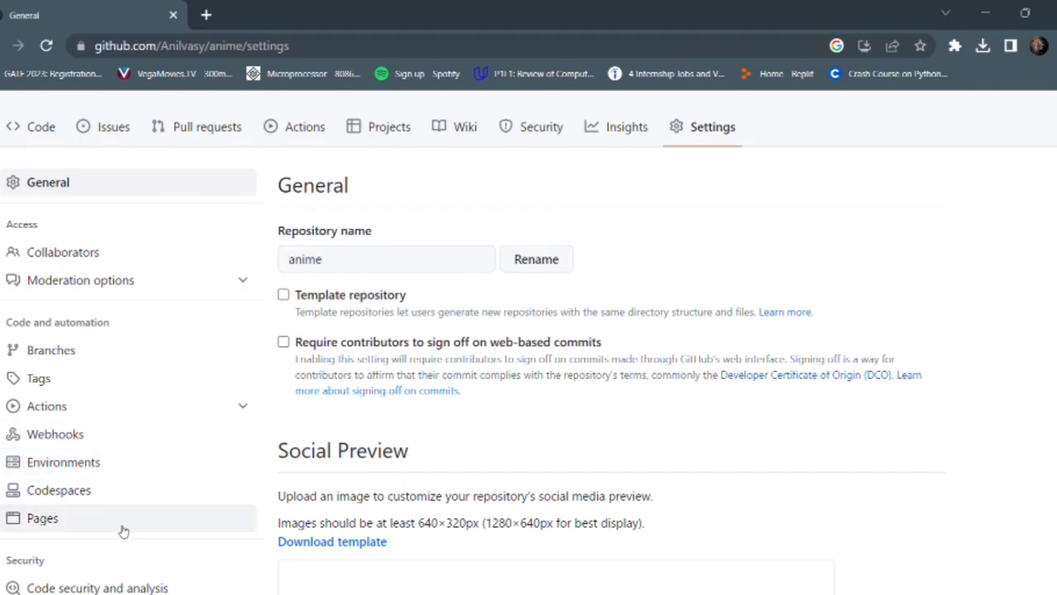
pyautogui.click(123, 530)
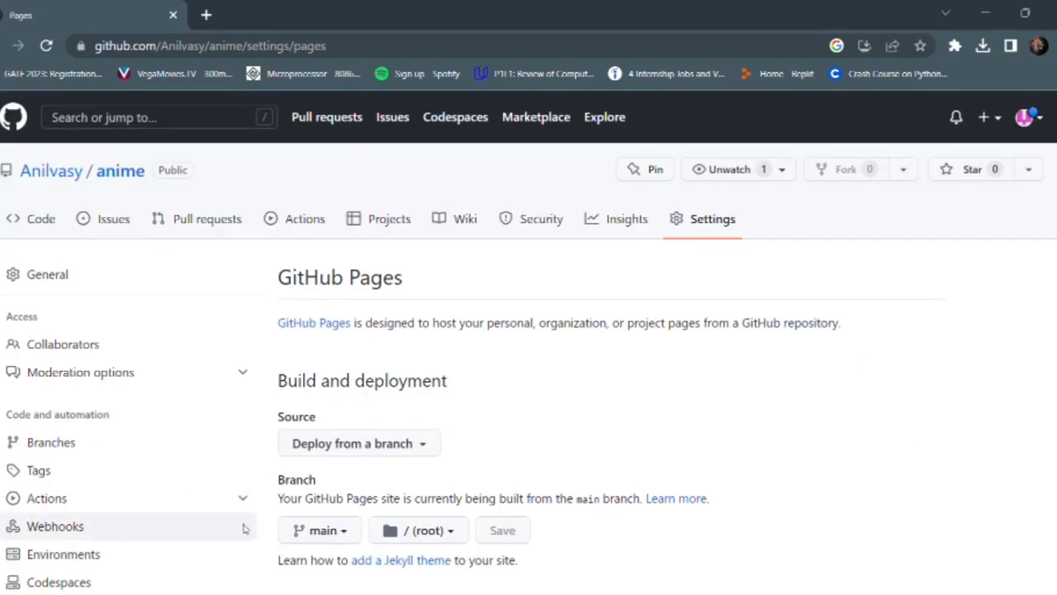
pyautogui.click(60, 232)
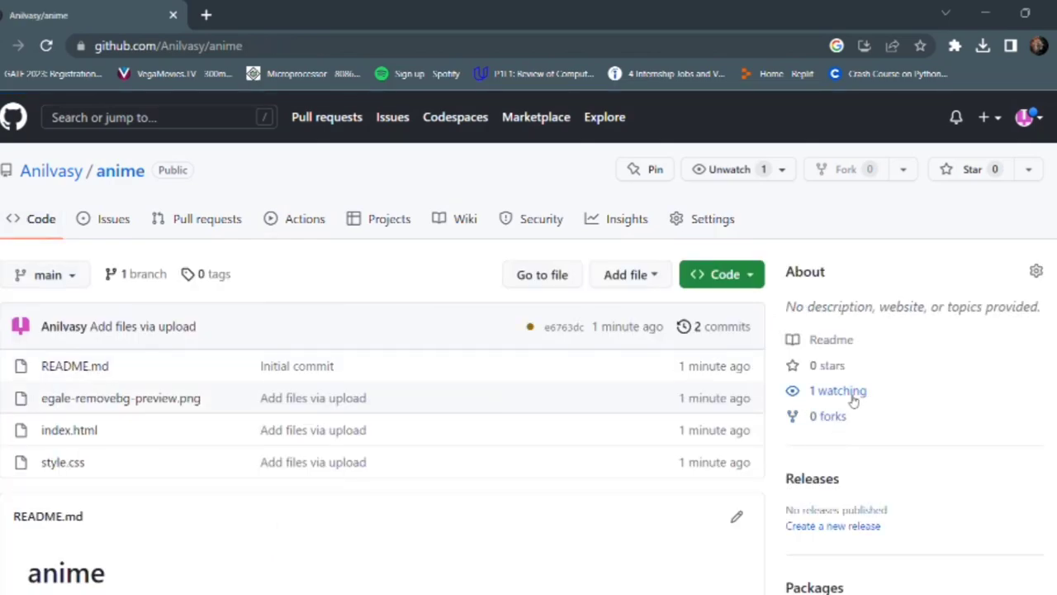
pyautogui.scroll(-4, 532, 487)
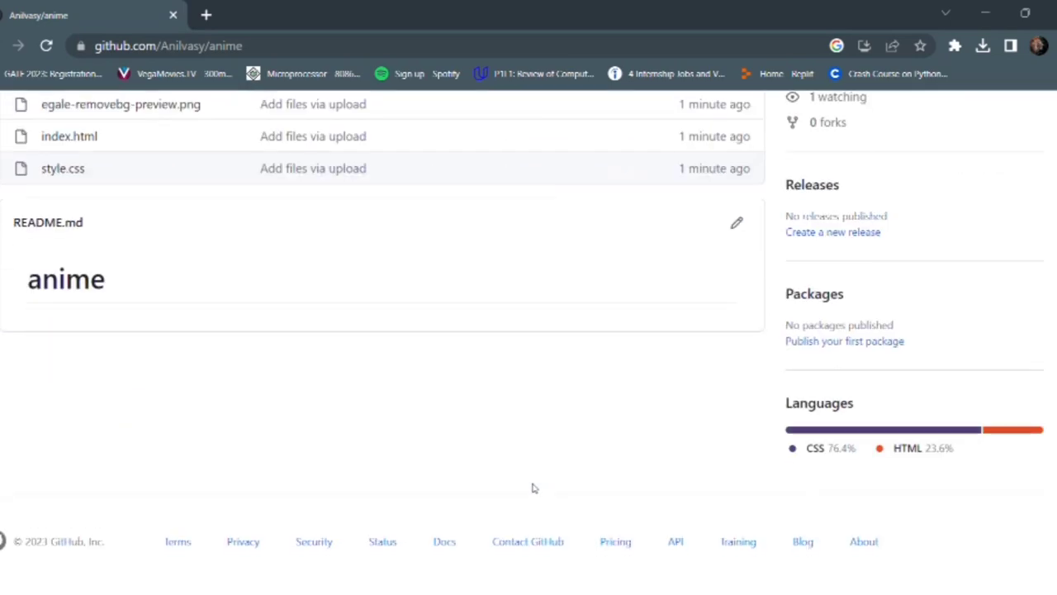
pyautogui.scroll(4, 533, 488)
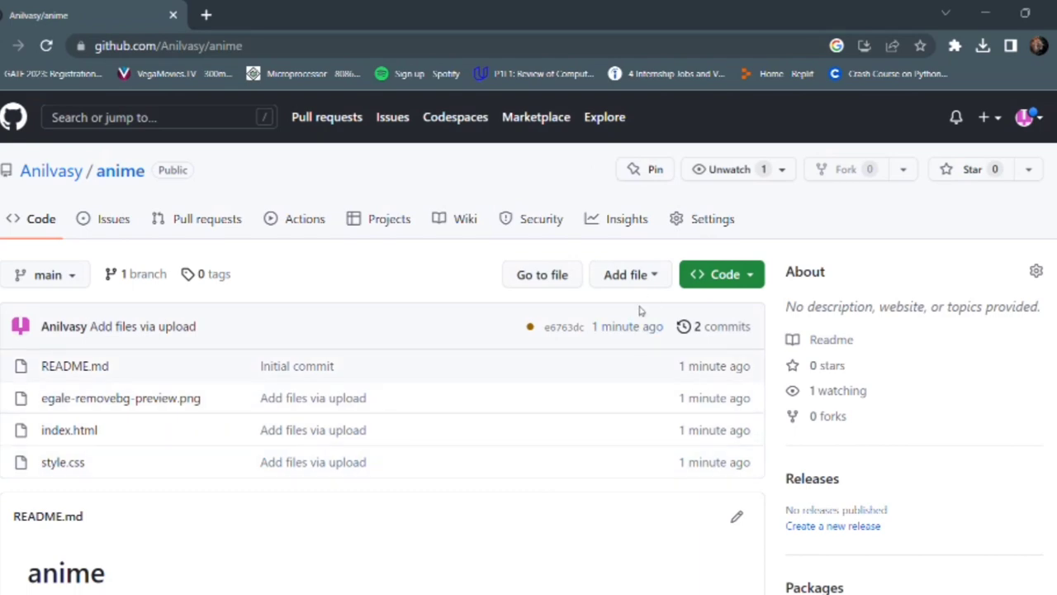
# Reopen the GitHub Pages settings of the anime repository and visit the published site
pyautogui.click(708, 219)
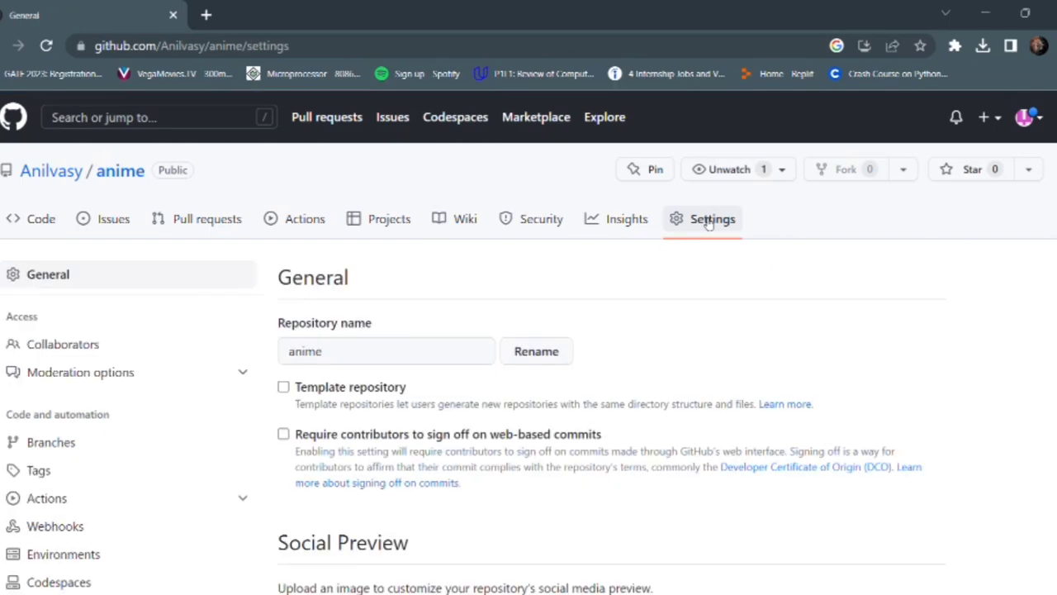
pyautogui.scroll(-3, 468, 500)
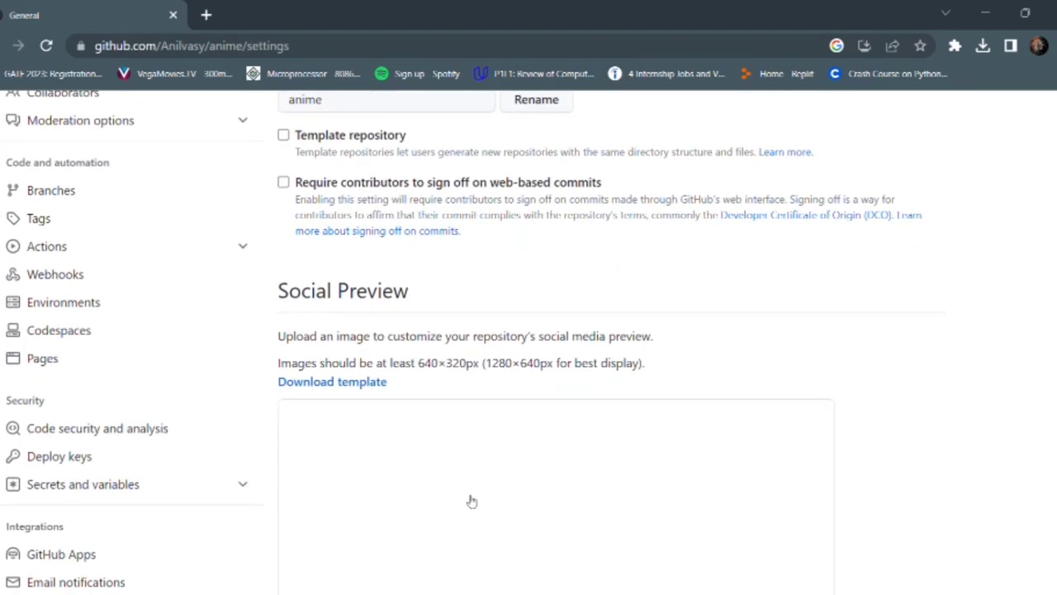
pyautogui.click(130, 356)
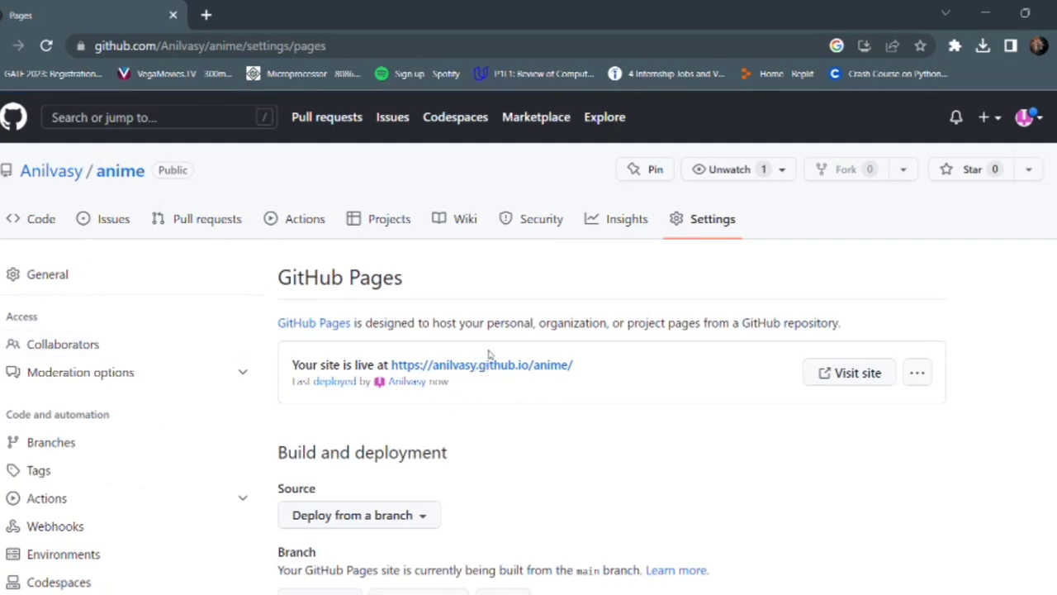
pyautogui.click(849, 375)
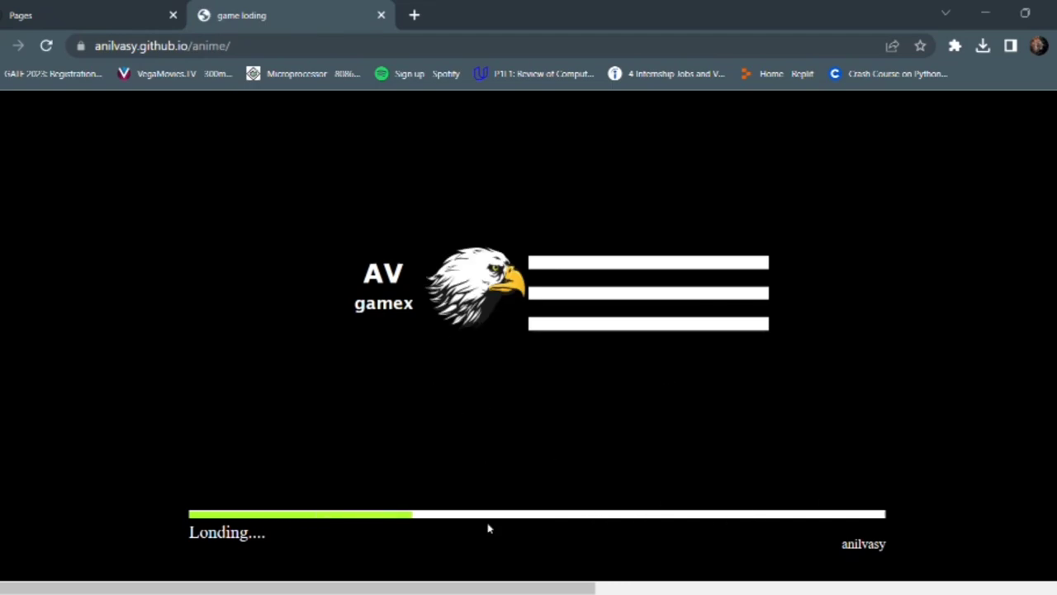
pyautogui.click(123, 8)
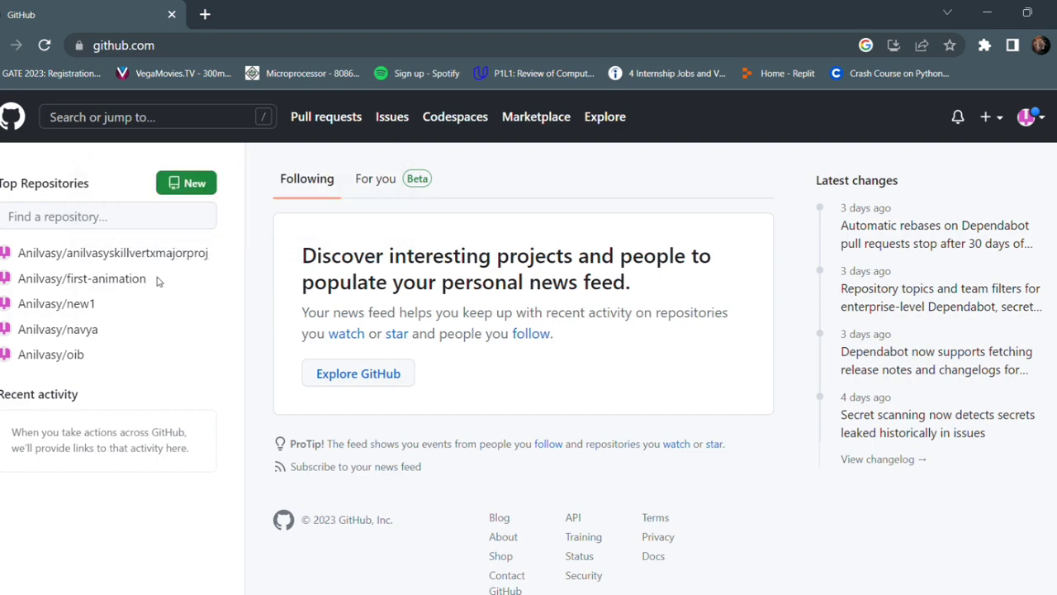
# Open the first-animation repository and copy its HTTPS clone URL
pyautogui.click(126, 284)
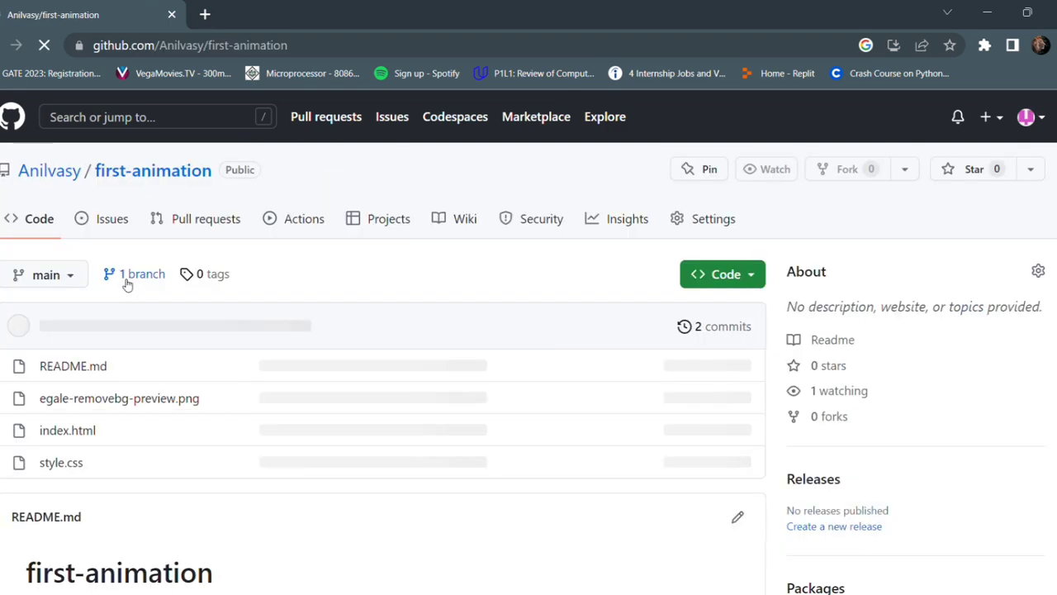
pyautogui.click(756, 280)
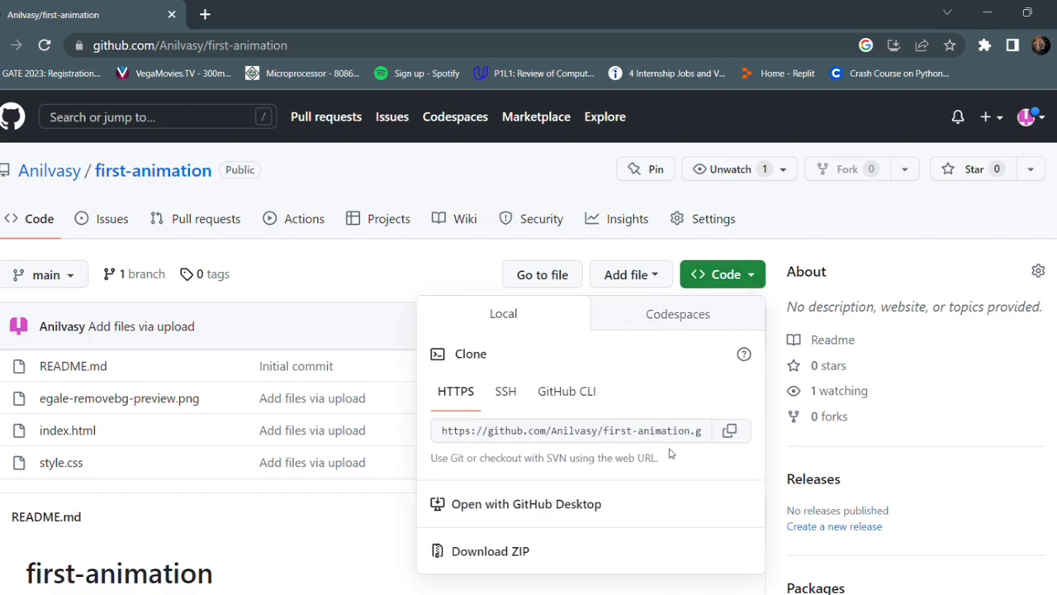
pyautogui.click(732, 434)
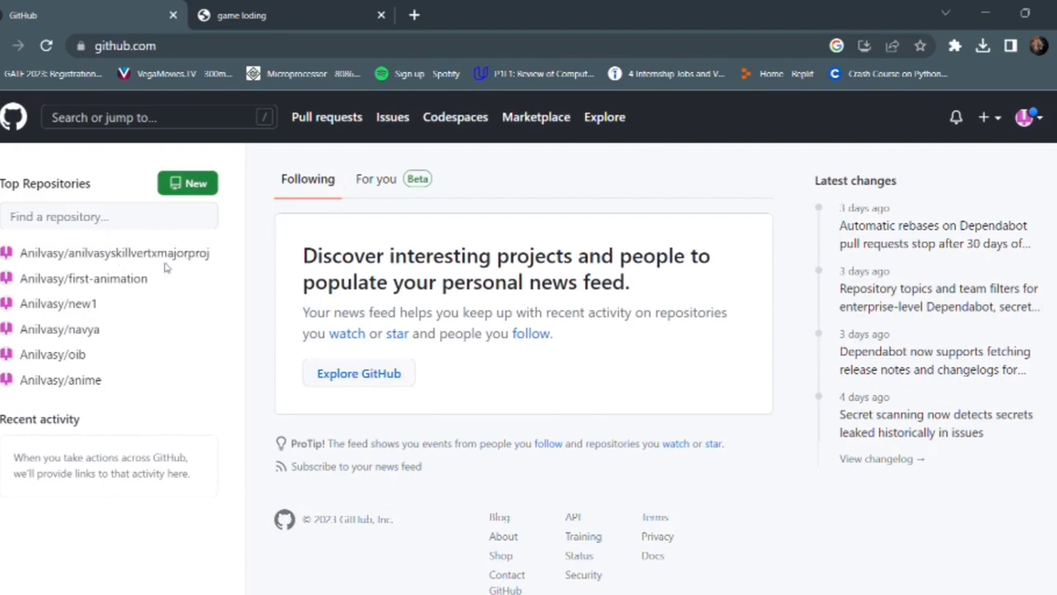
# Start deleting the anime repository from its general settings and acknowledge the effects of the deletion
pyautogui.moveTo(75, 388)
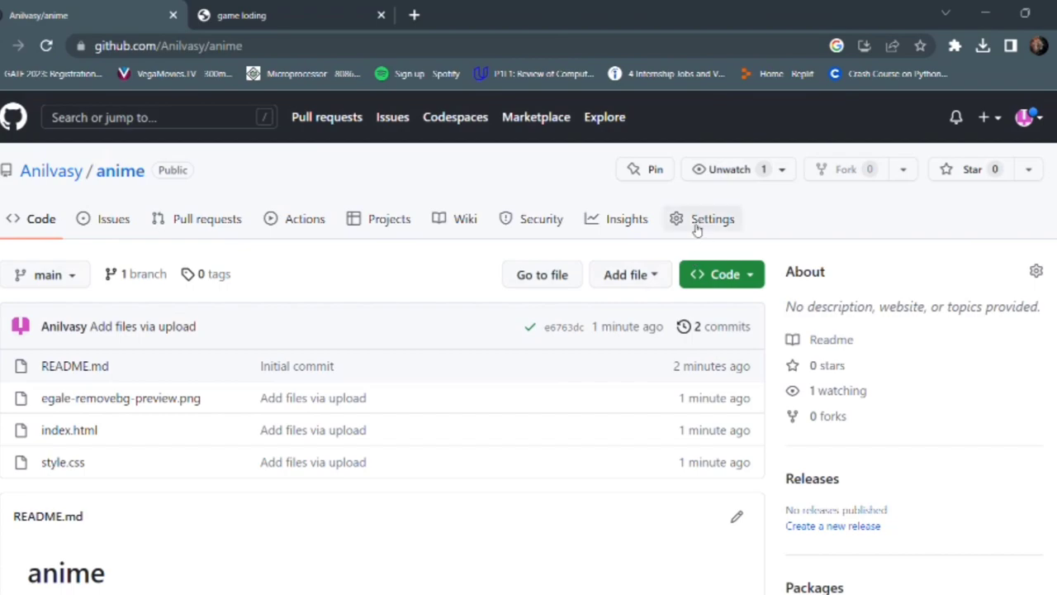
pyautogui.click(696, 227)
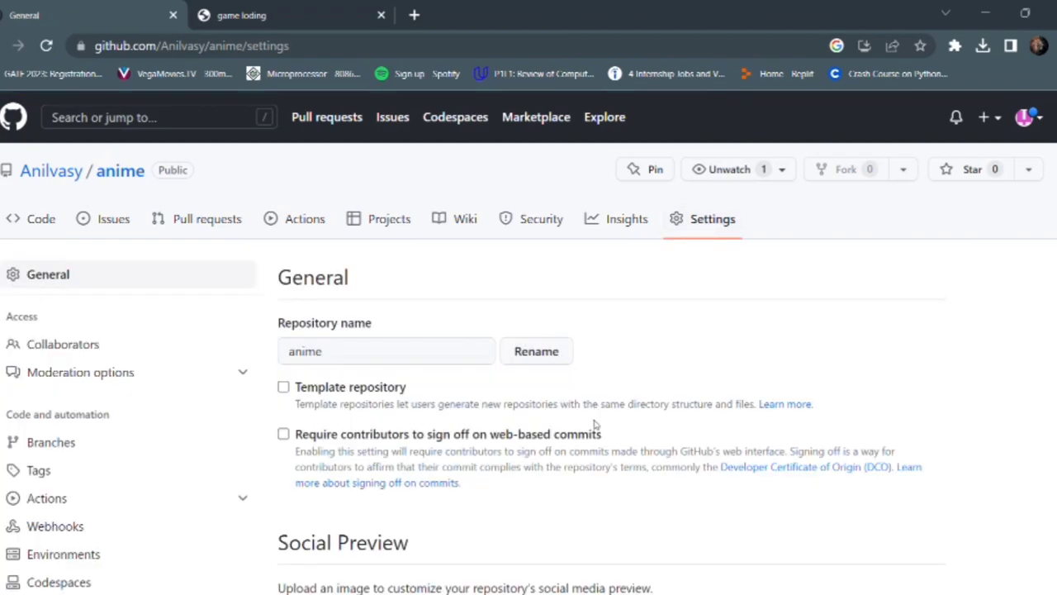
pyautogui.scroll(-20, 595, 424)
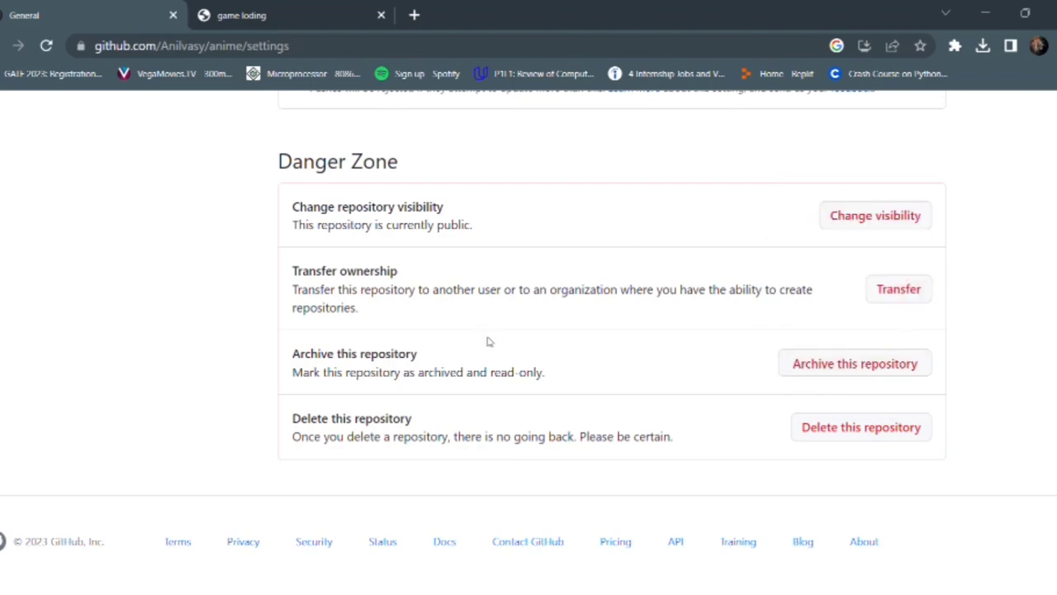
pyautogui.click(842, 438)
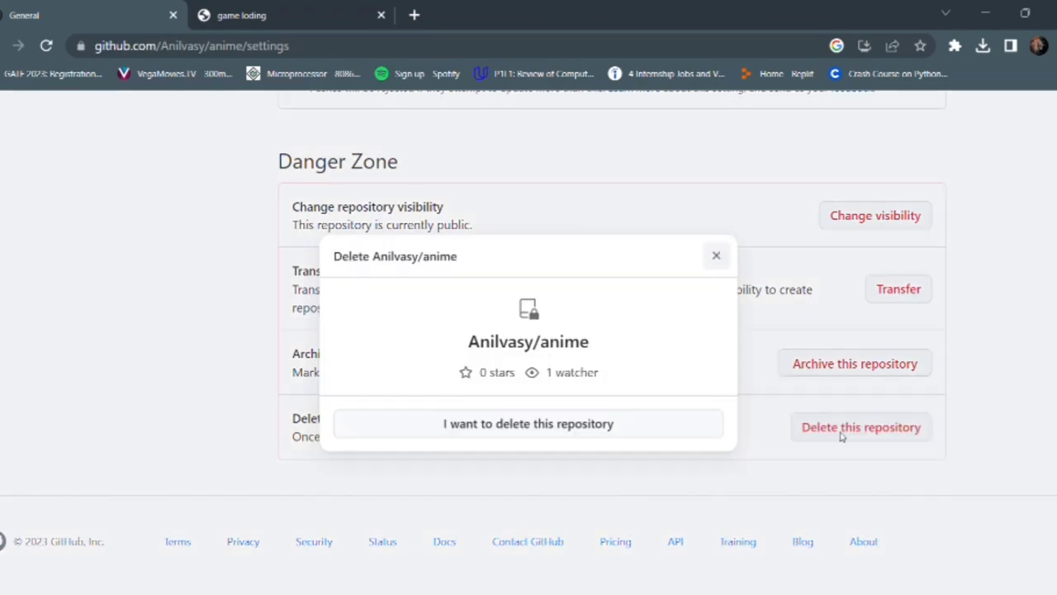
pyautogui.click(603, 426)
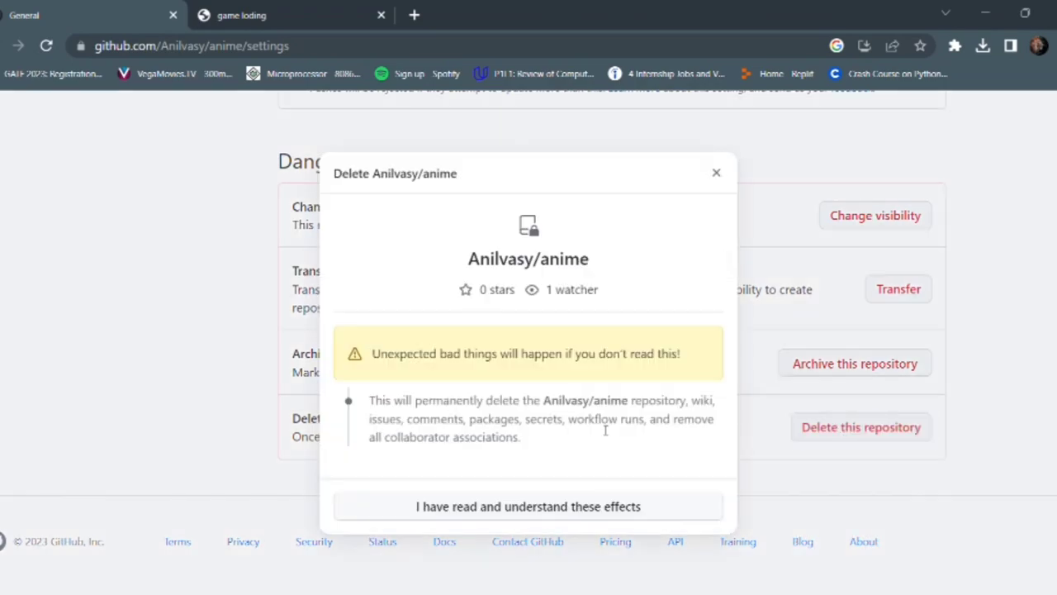
pyautogui.click(504, 517)
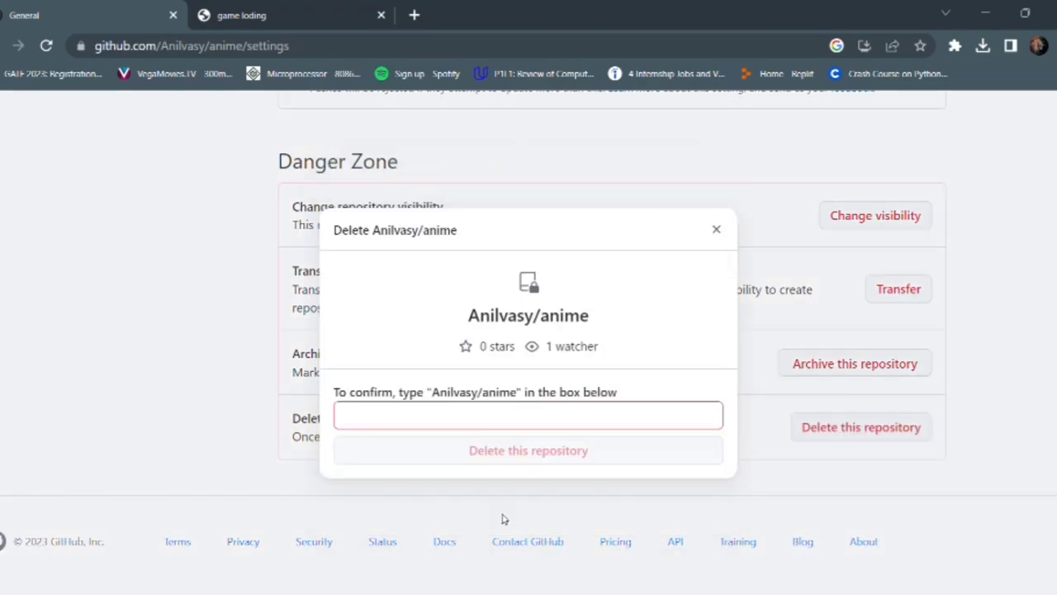
# Enter the repository's owner/anime path in lowercase as the confirmation text and try to delete the repository
pyautogui.click(472, 426)
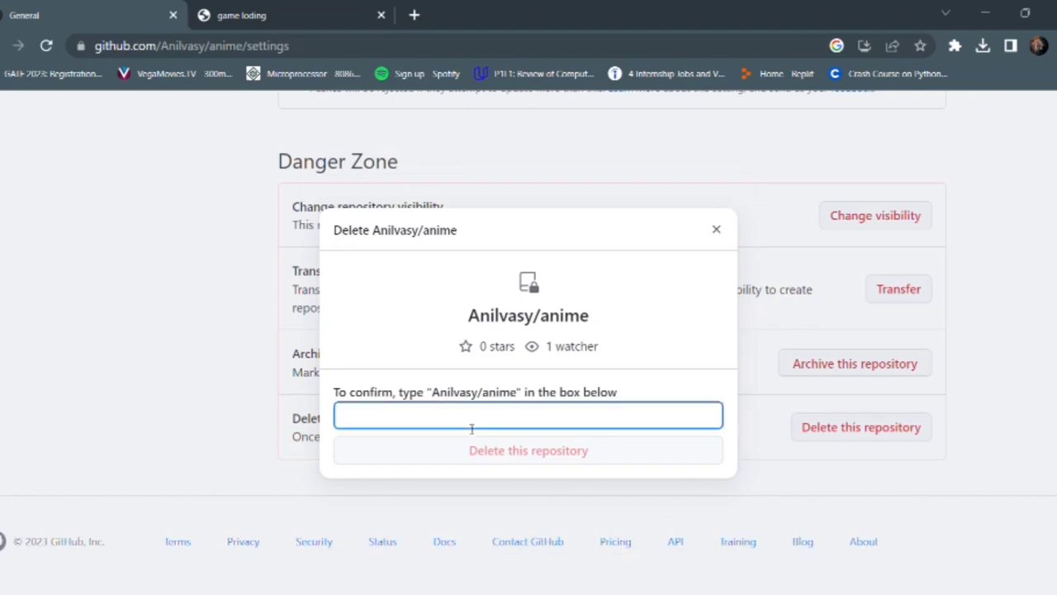
pyautogui.write('anilvasy/anime')
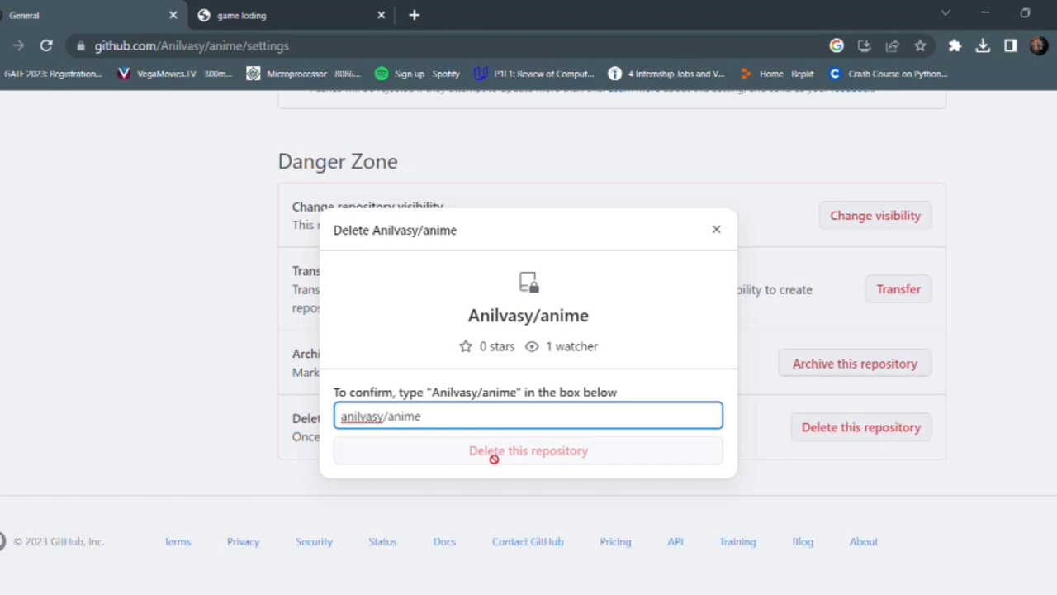
pyautogui.click(494, 458)
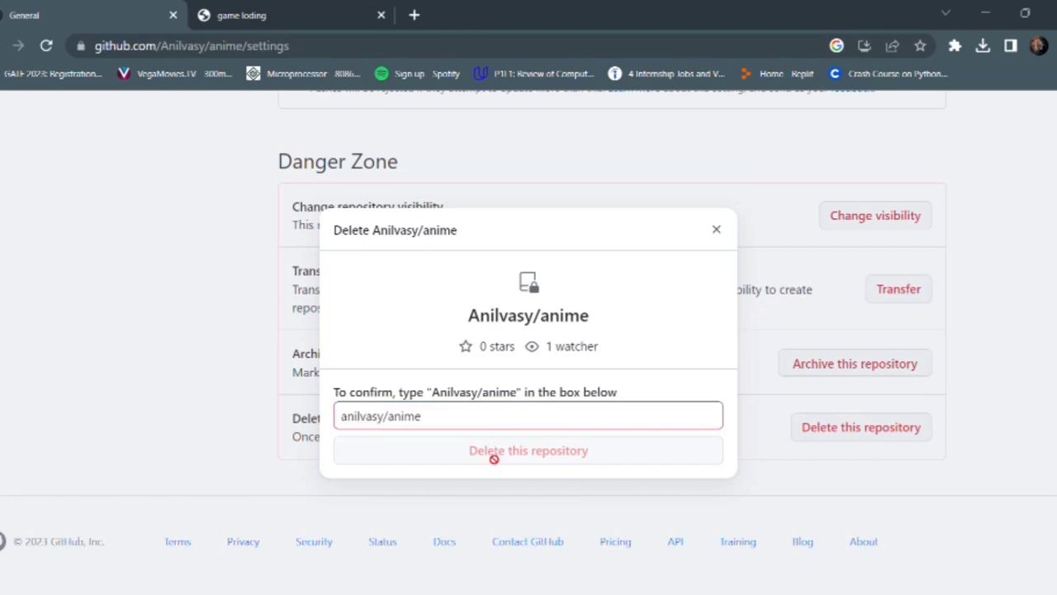
# Capitalize the first letter of the owner name in the confirmation text and submit the repository deletion
pyautogui.click(473, 423)
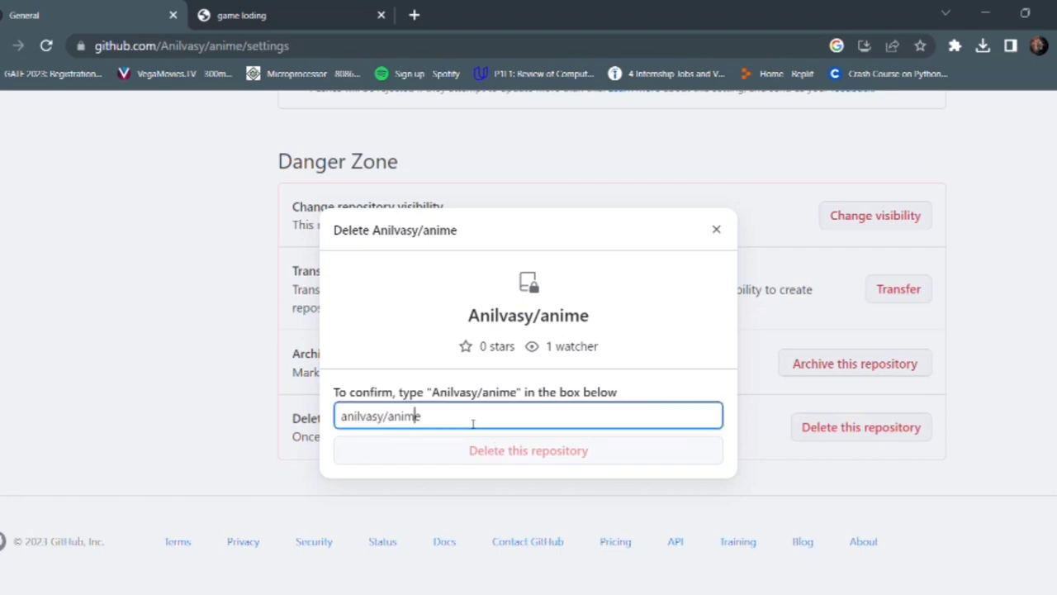
pyautogui.press('Left')
pyautogui.press('Left')
pyautogui.press('Left')
pyautogui.press('Left')
pyautogui.press('Left')
pyautogui.press('Left')
pyautogui.press('Left')
pyautogui.press('Left')
pyautogui.press('BackSpace')
pyautogui.write('A')
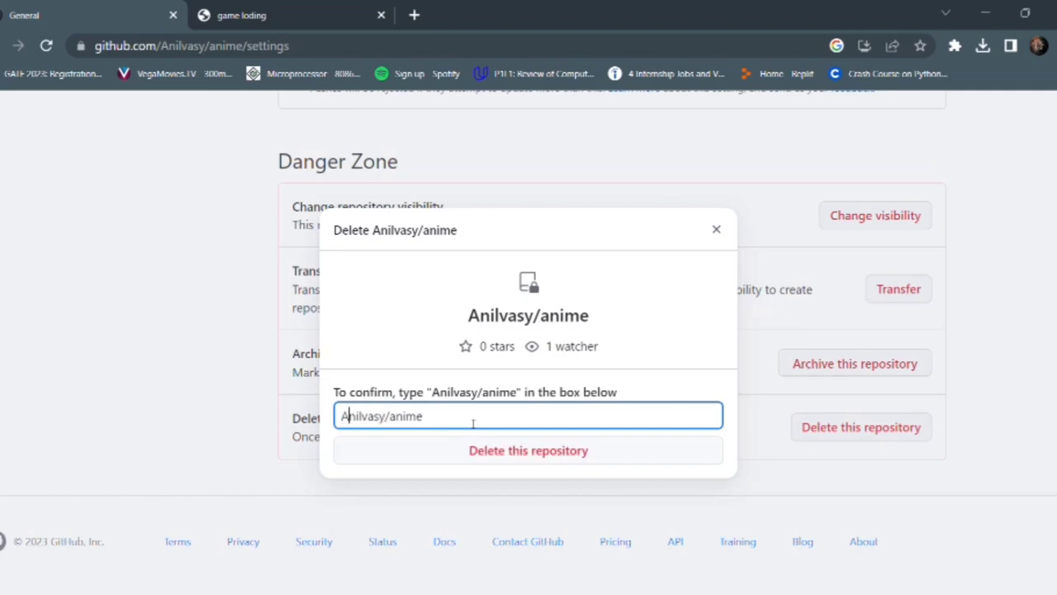
pyautogui.click(491, 454)
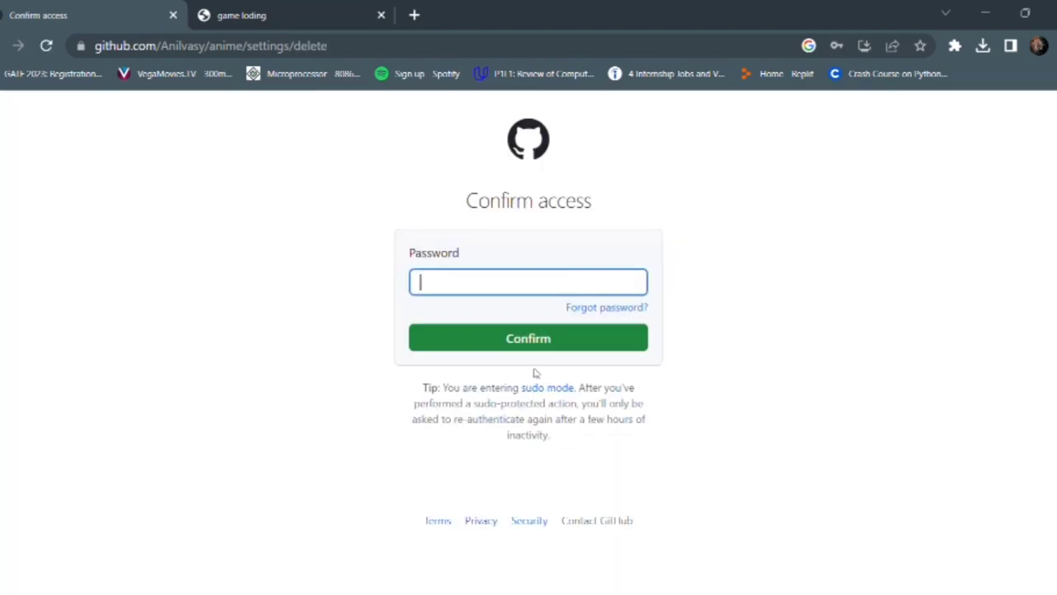
# Enter the account password to confirm access and complete the deletion of the anime repository
pyautogui.click(504, 285)
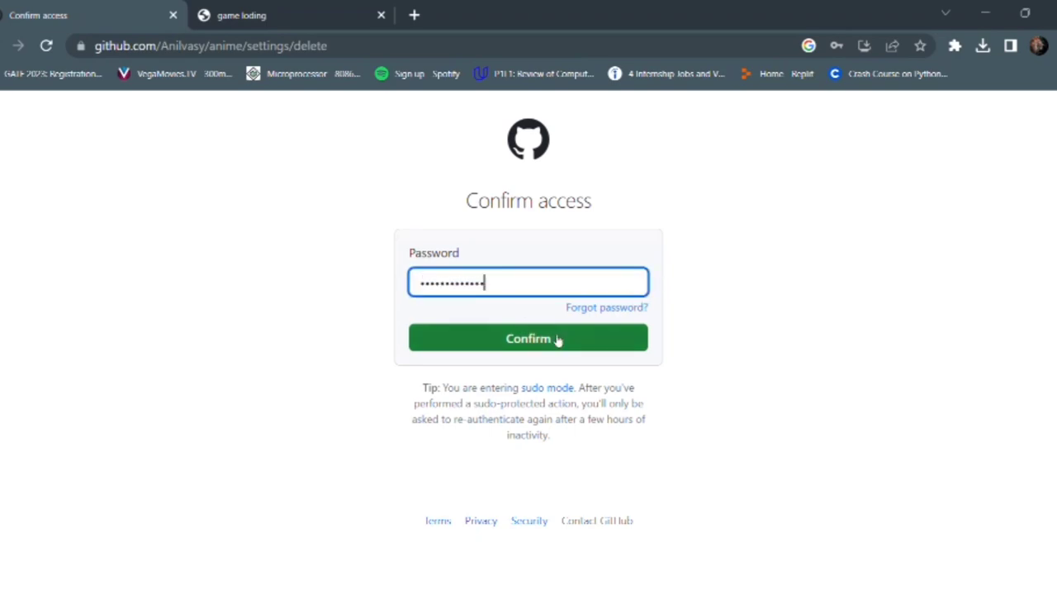
pyautogui.click(547, 342)
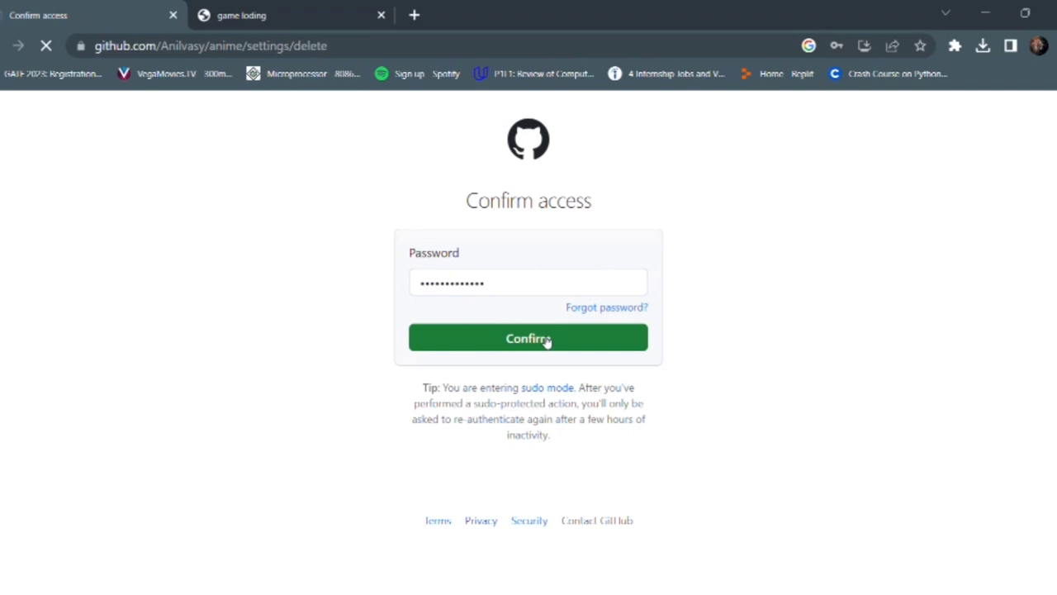
# Look through the list of remaining repositories and go back to the GitHub home page
pyautogui.scroll(-5, 597, 477)
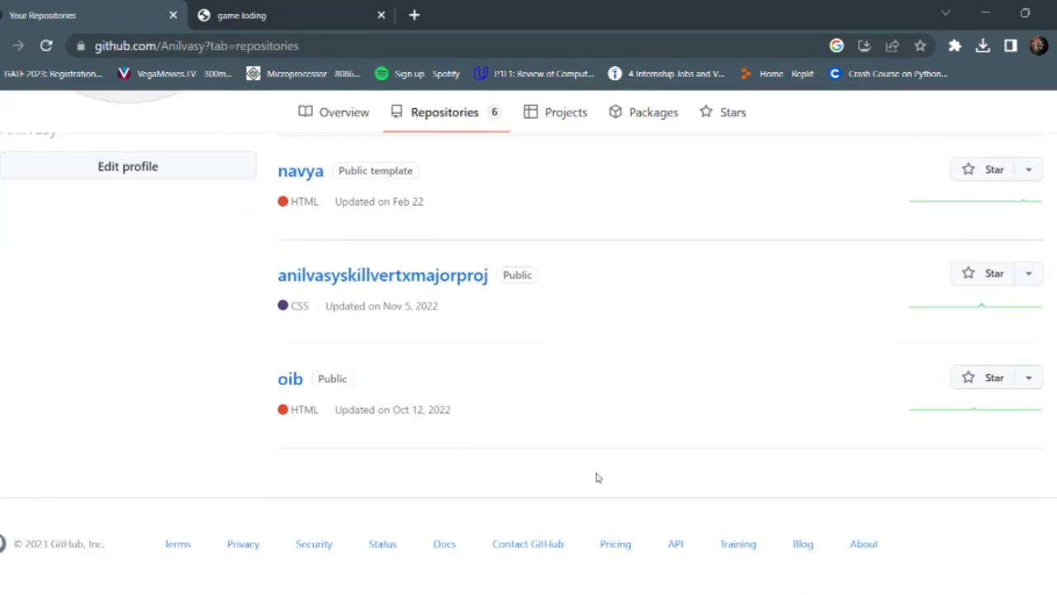
pyautogui.scroll(3, 598, 478)
pyautogui.scroll(-3, 597, 477)
pyautogui.scroll(5, 596, 477)
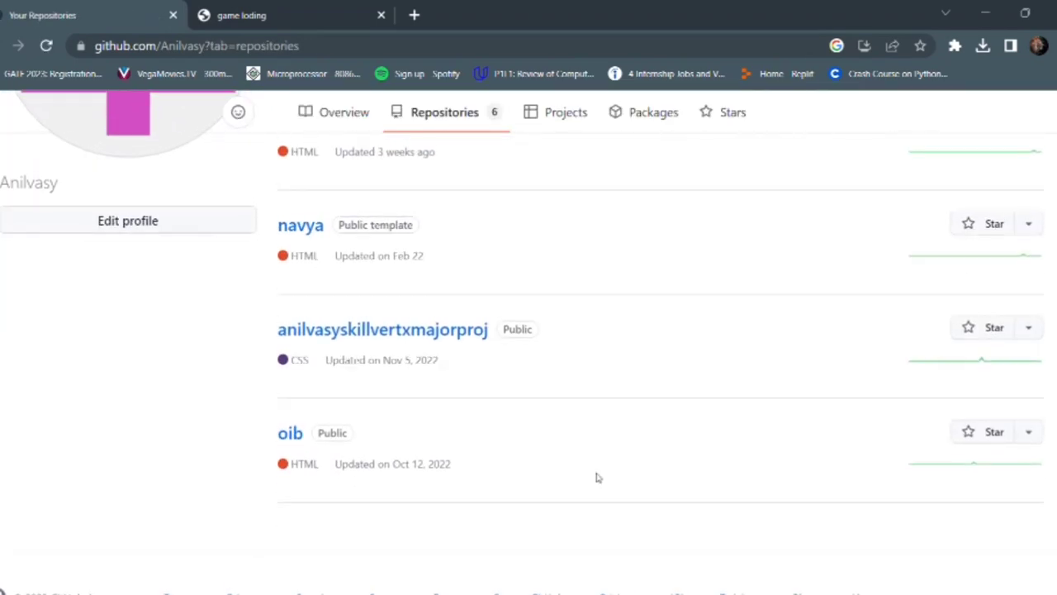
pyautogui.click(23, 119)
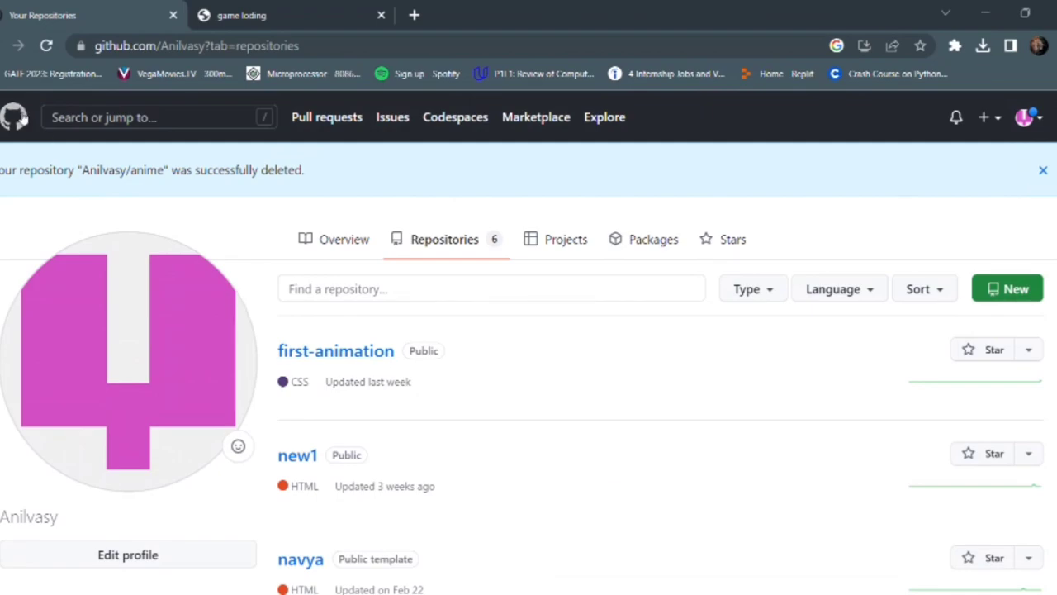